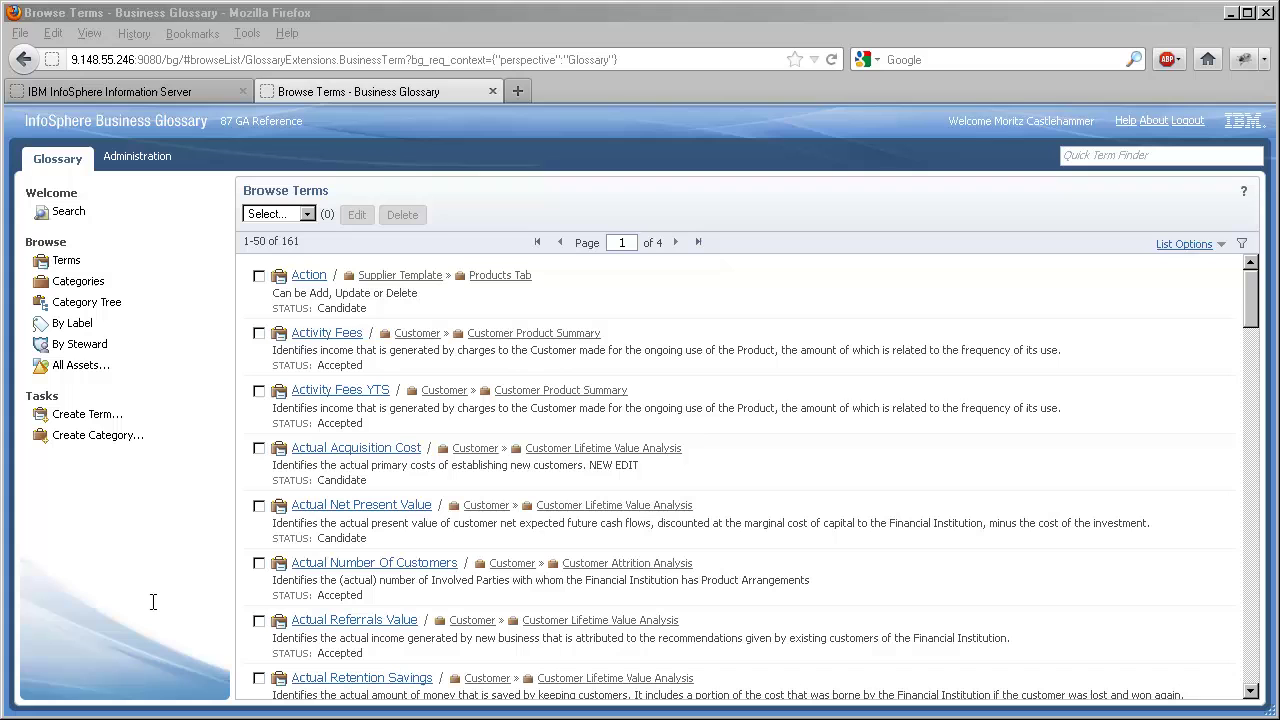
Go to the Business Glossary Administration area's Manage Stewards page, which has no stewards yet
left_click(154, 605)
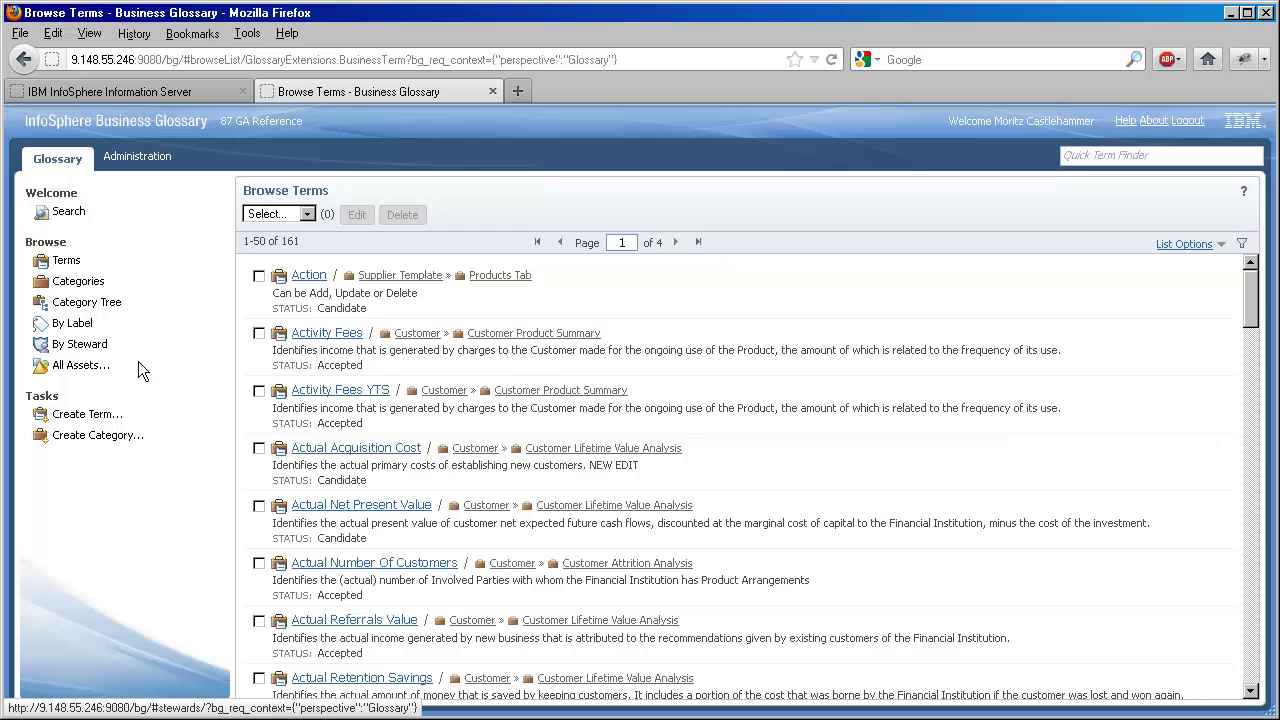
left_click(130, 163)
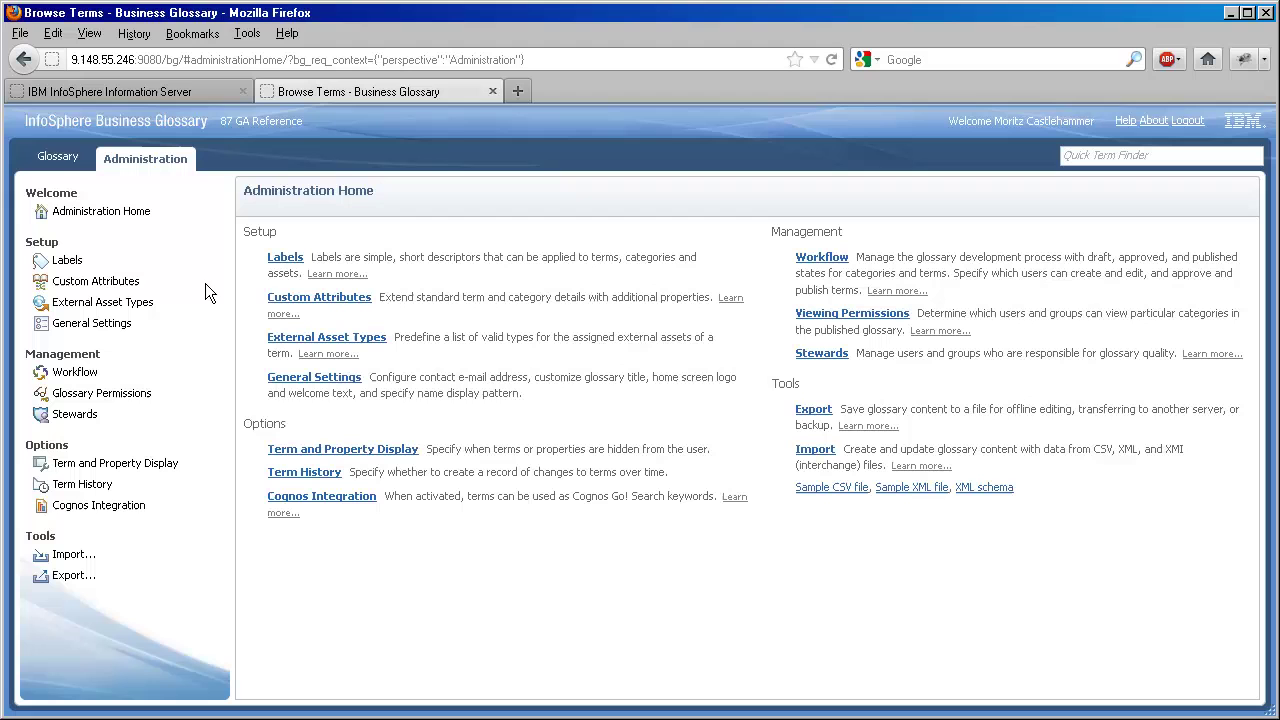
left_click(826, 360)
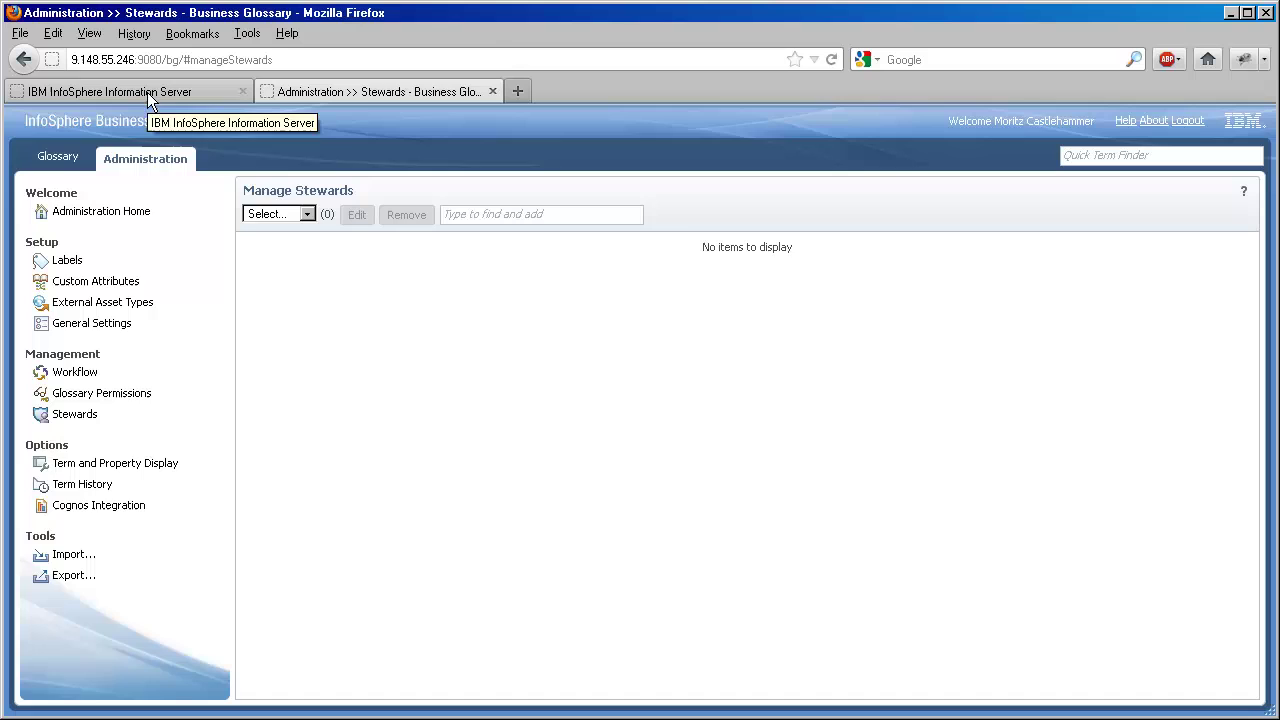
In the Information Server console, review the 9 suite users and 4 groups, then select the administrator account
left_click(116, 92)
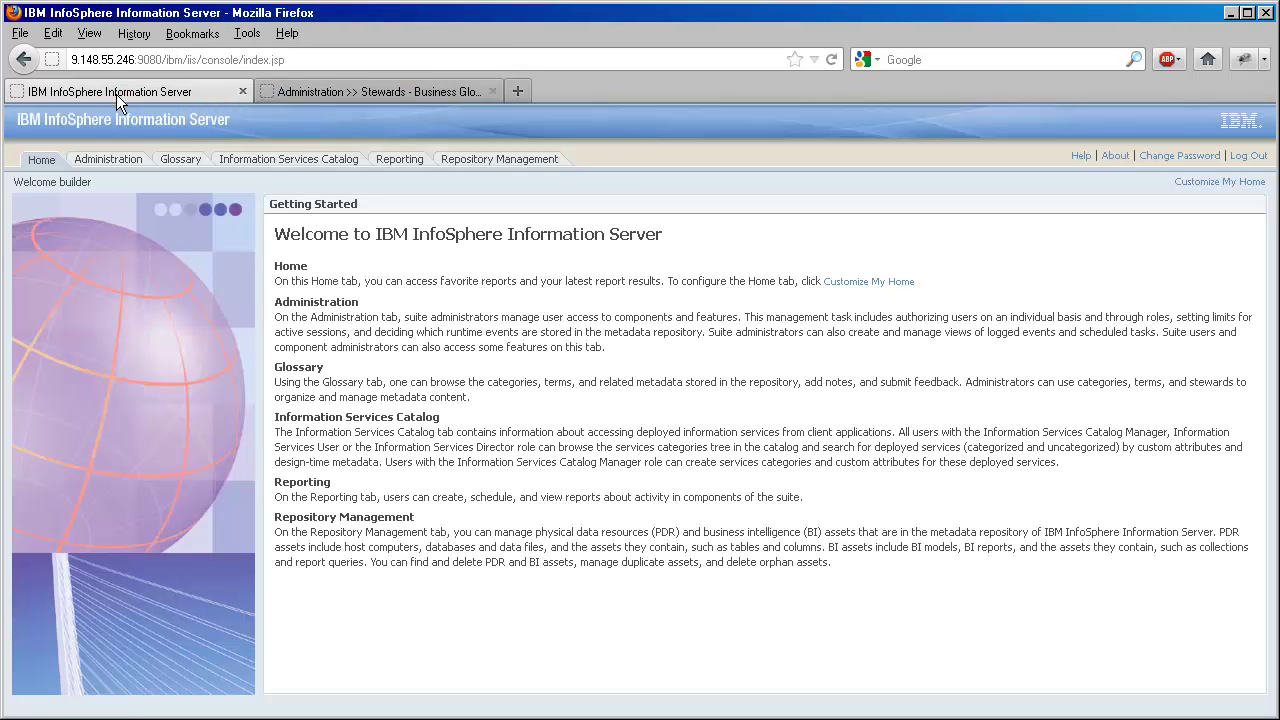
left_click(107, 163)
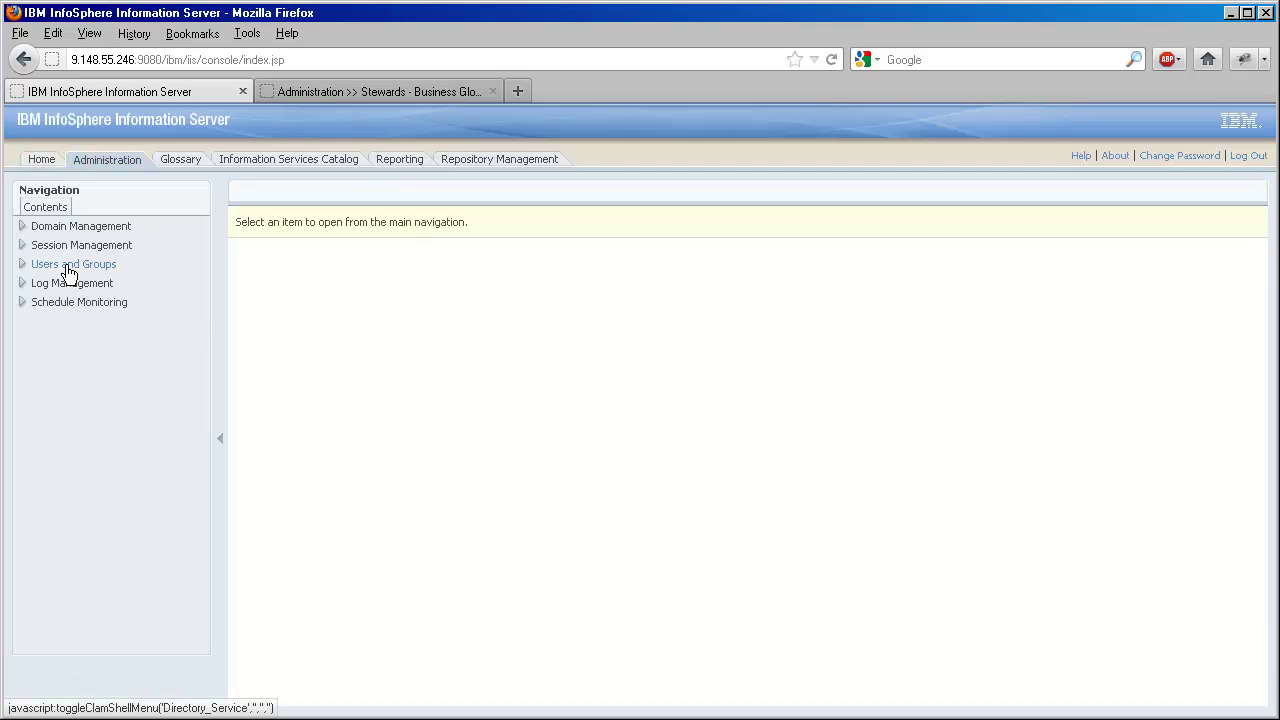
left_click(68, 268)
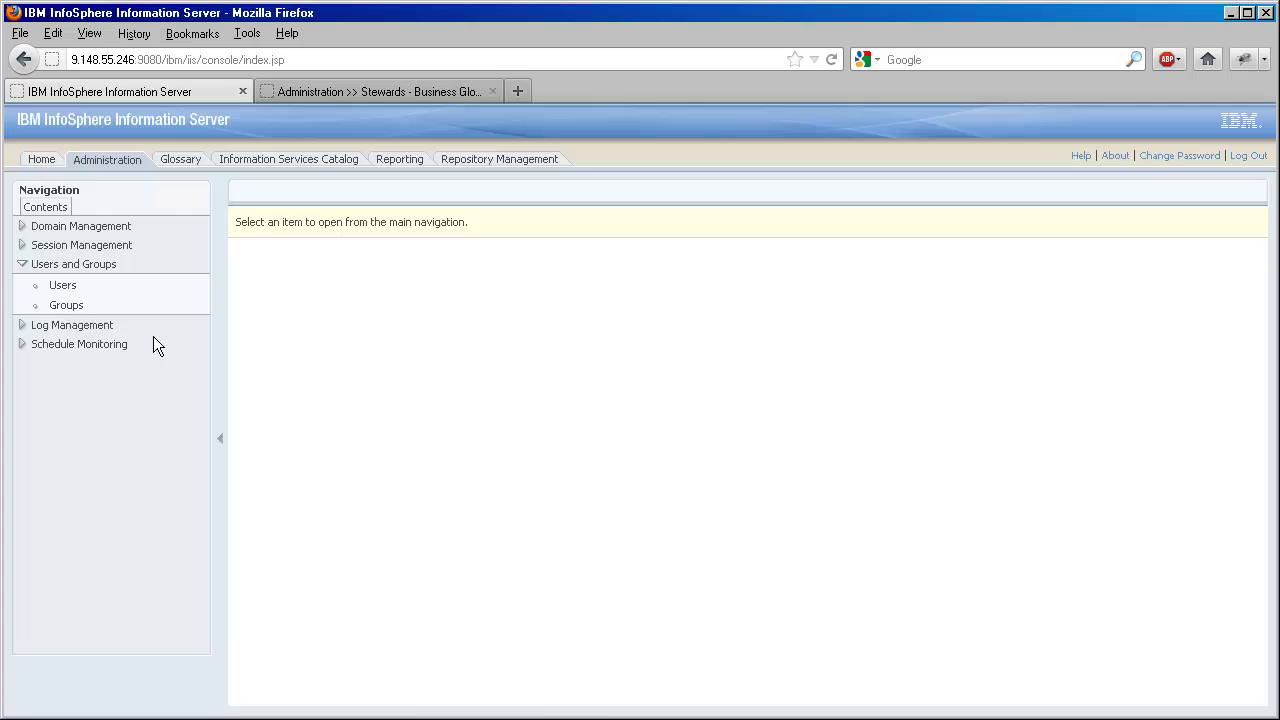
left_click(63, 286)
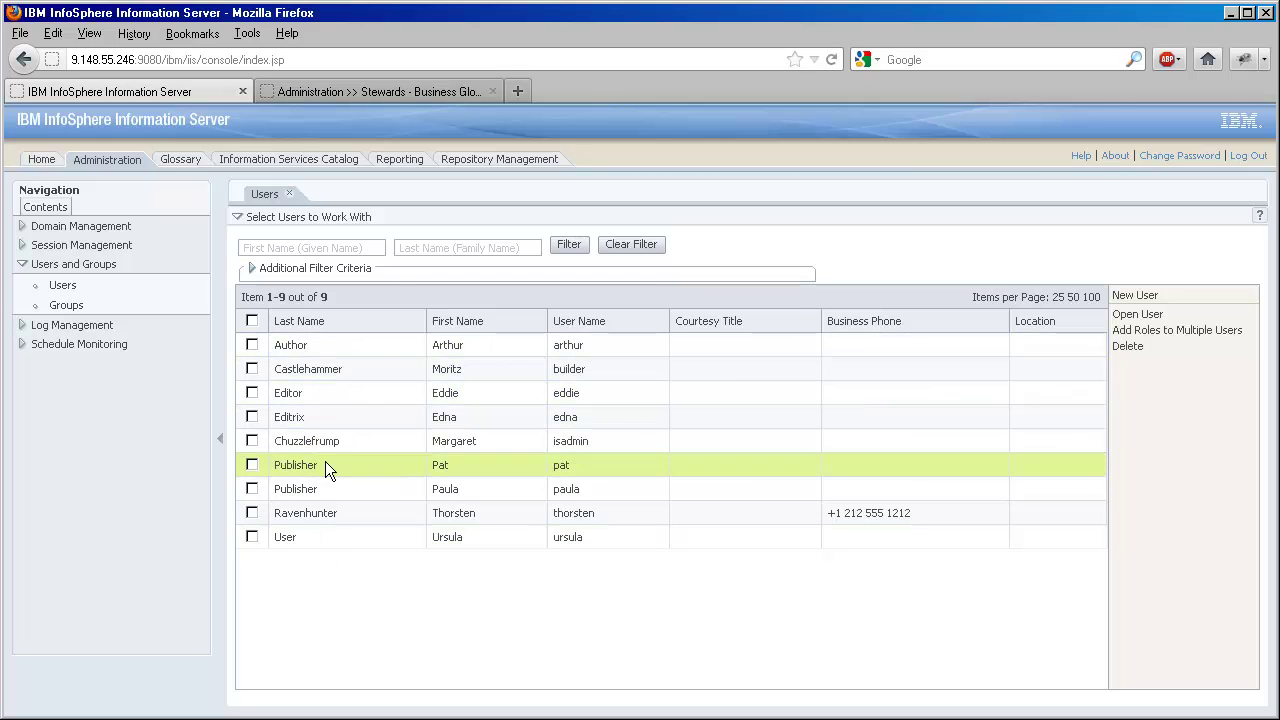
left_click(70, 308)
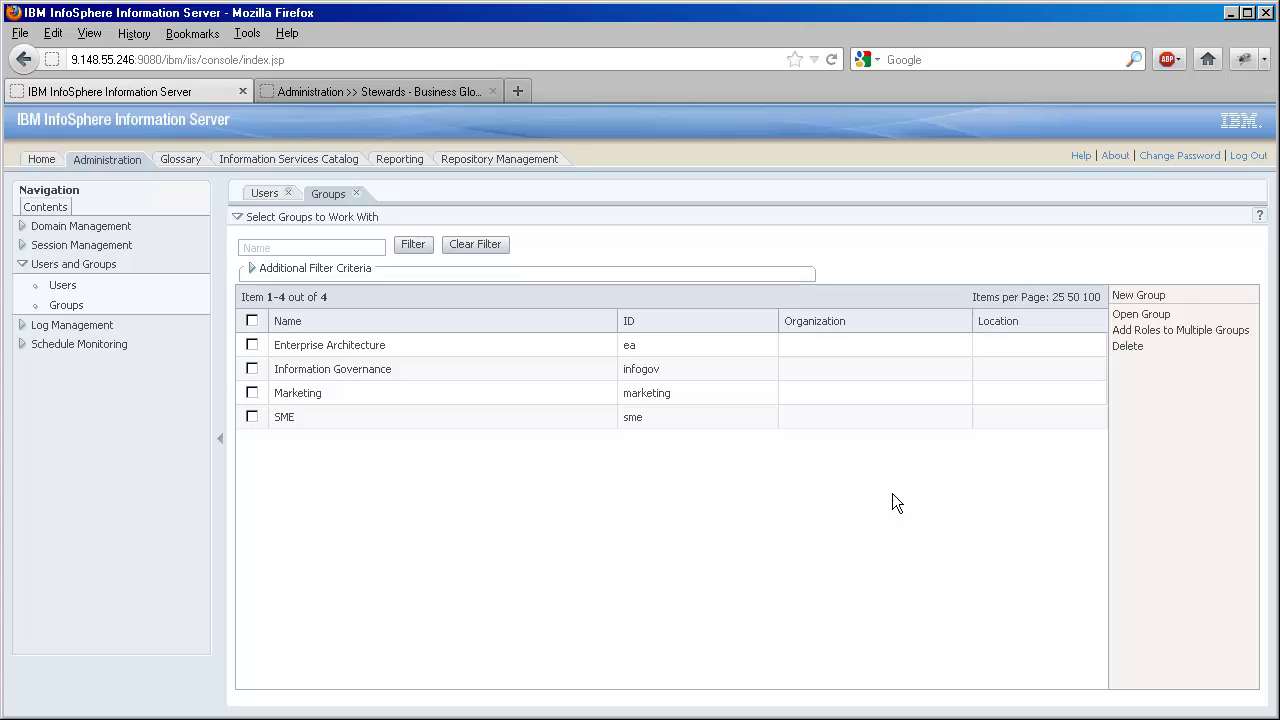
left_click(60, 286)
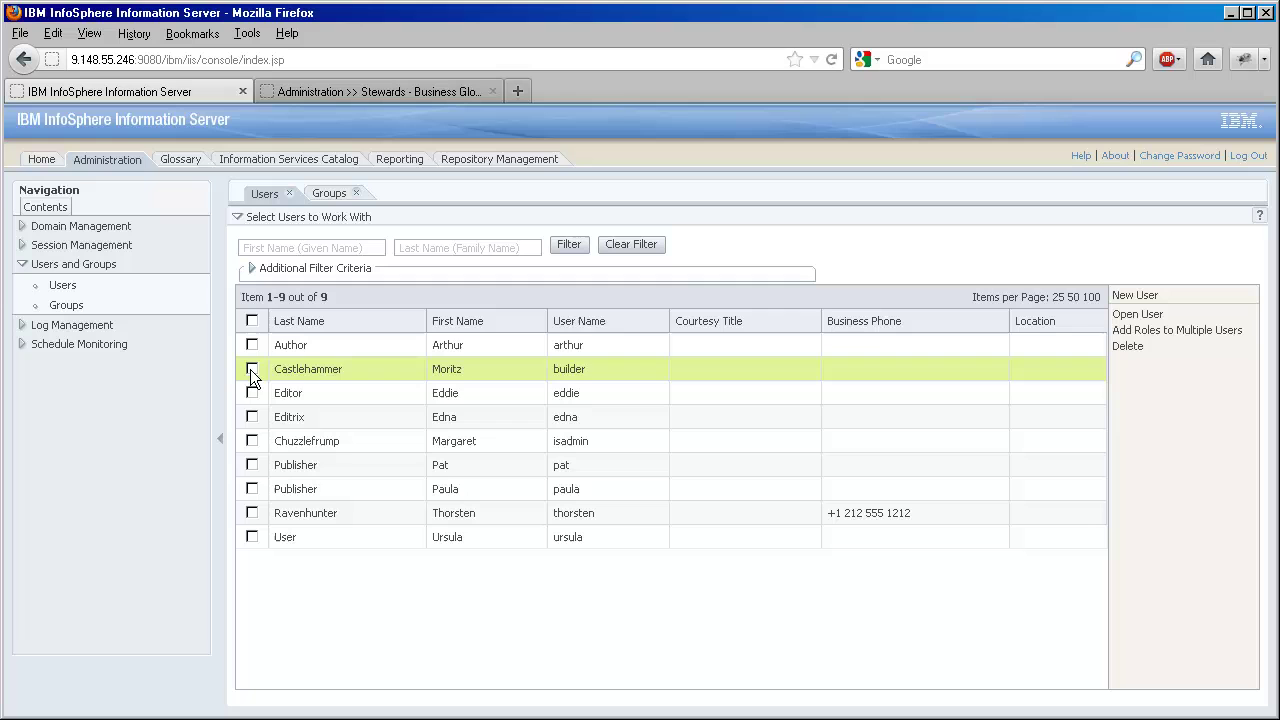
left_click(250, 369)
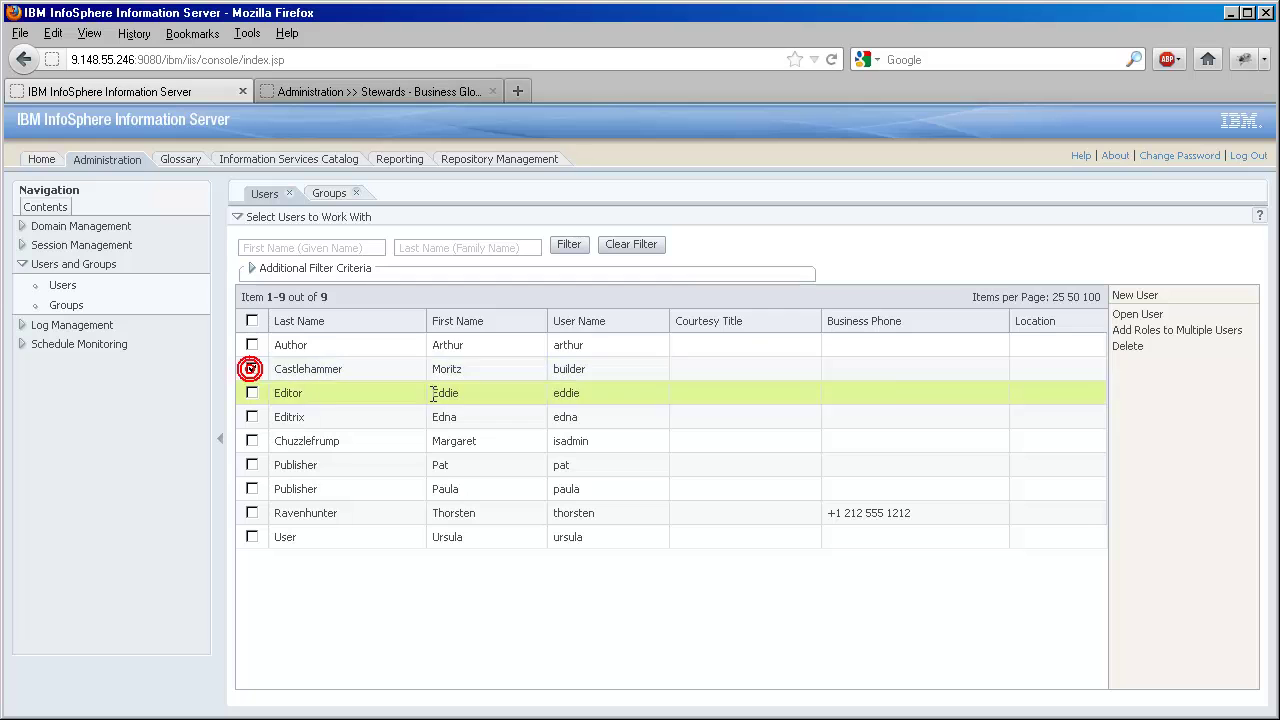
Open the administrator account to view its three suite roles and the Email Address field
left_click(1132, 315)
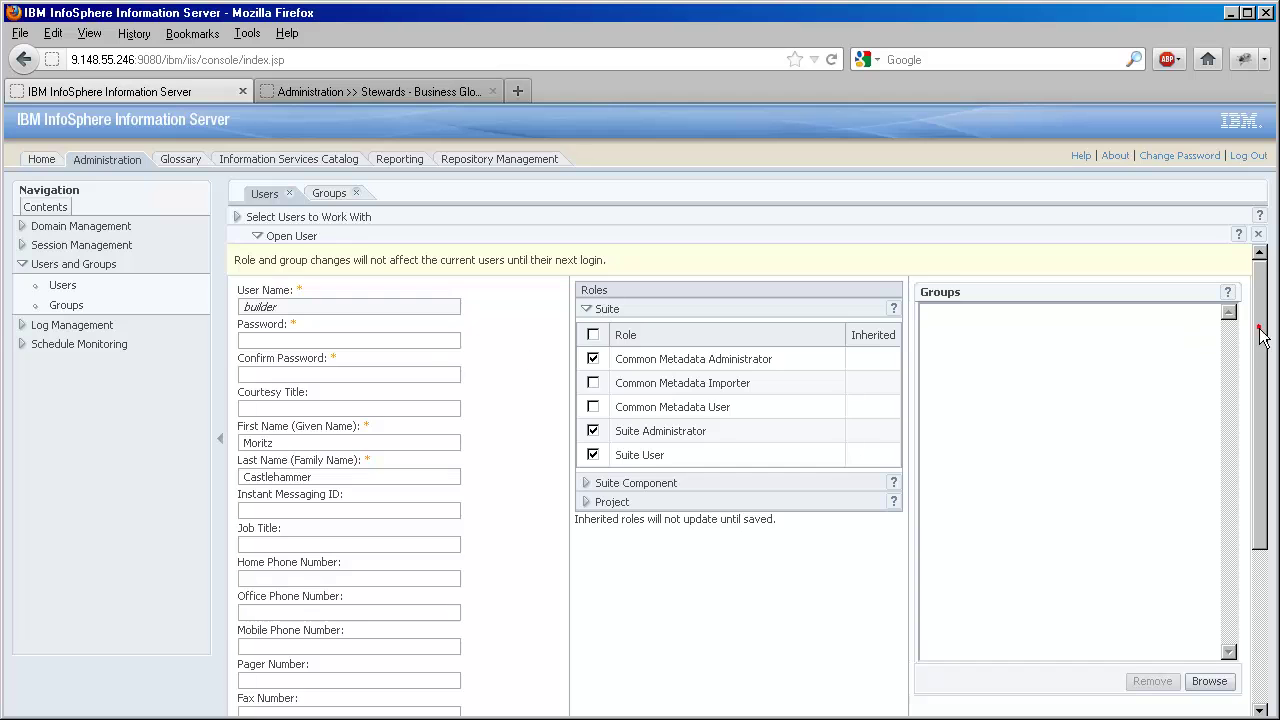
left_click_drag(1259, 327, 1253, 383)
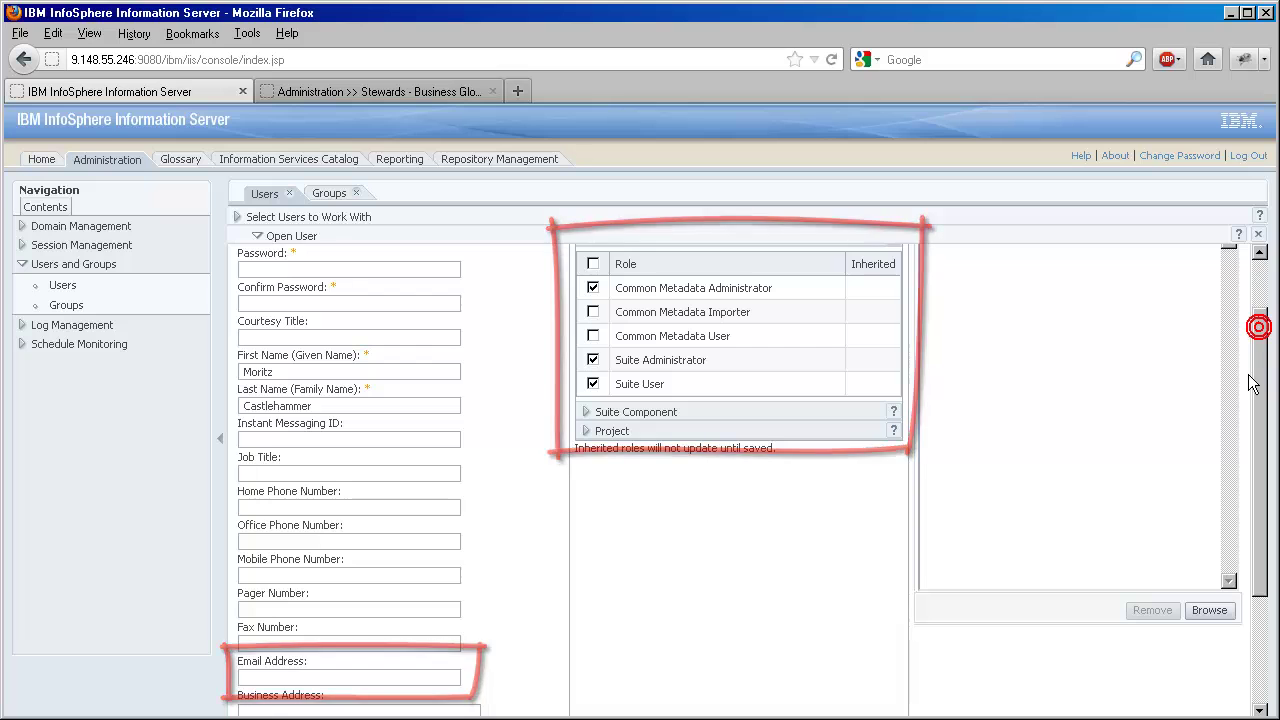
On Manage Stewards, add the first suggested user and the administrator as stewards
scroll(1246, 391, "down", 1)
left_click(323, 91)
left_click(480, 214)
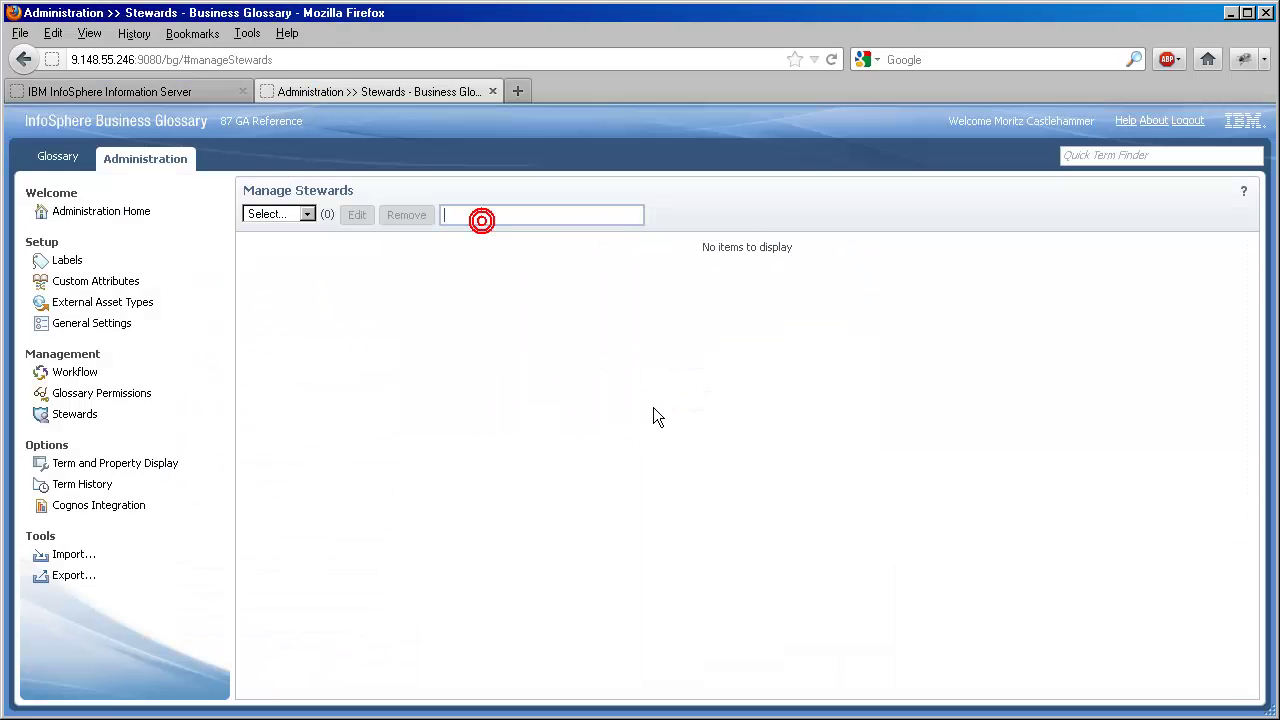
type("th")
key("Return")
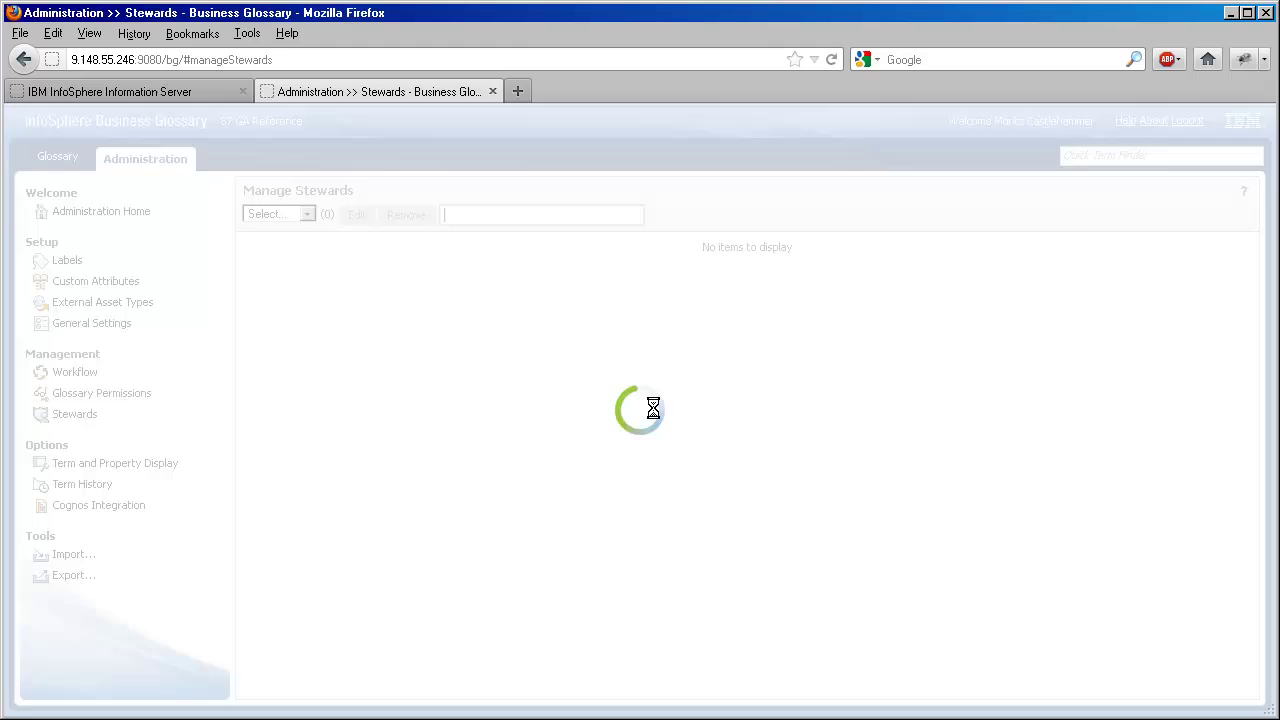
type("m")
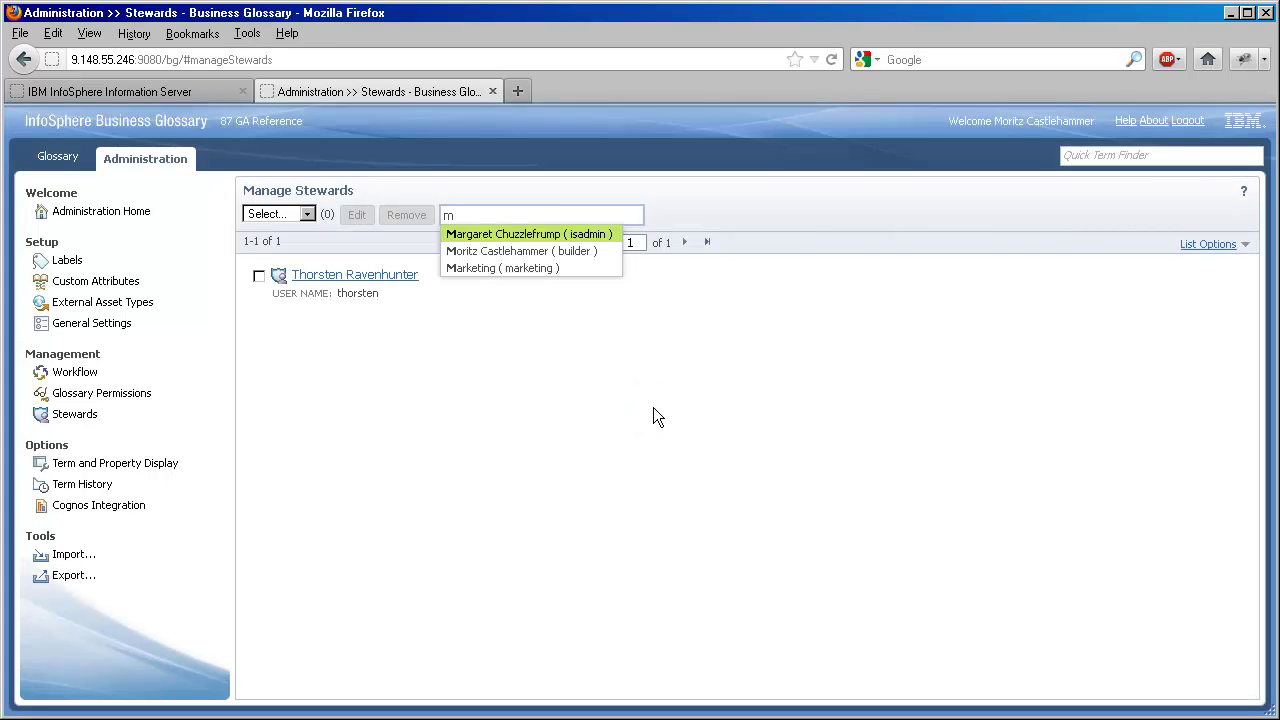
key("Down")
key("Return")
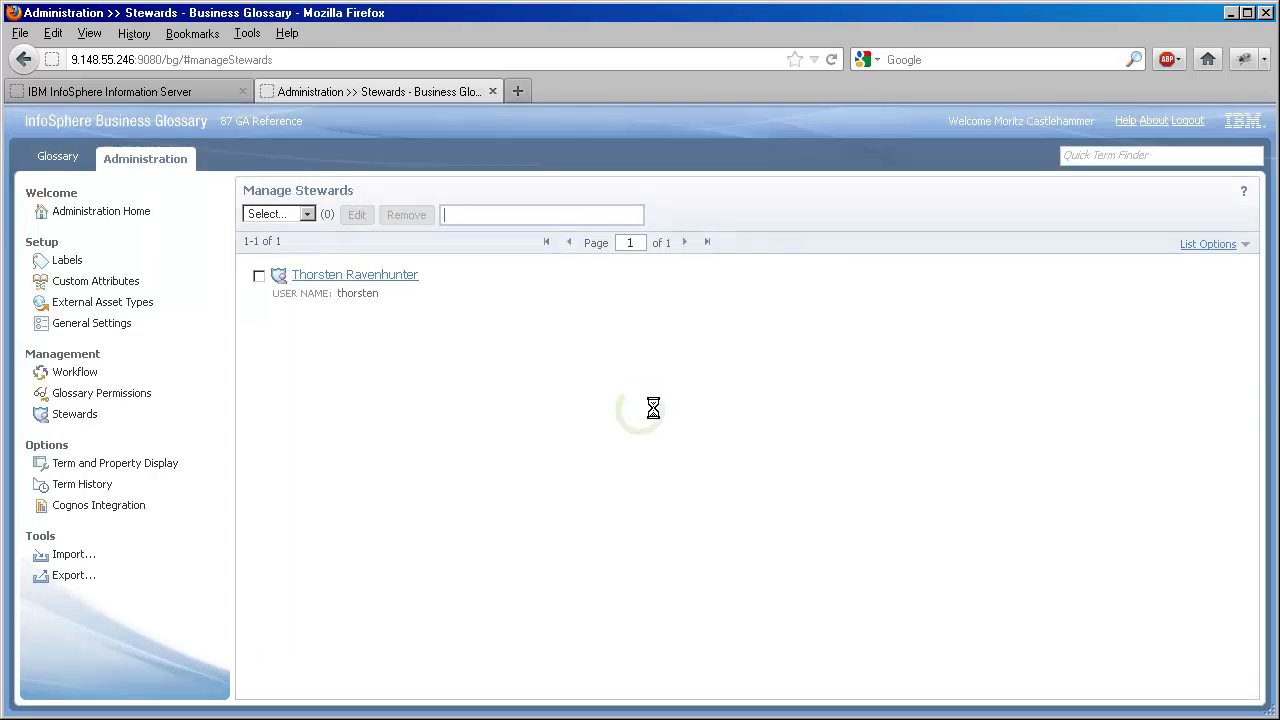
Add the Marketing group, another user and the Information Governance group as stewards, then return to Browse Terms
type("ma")
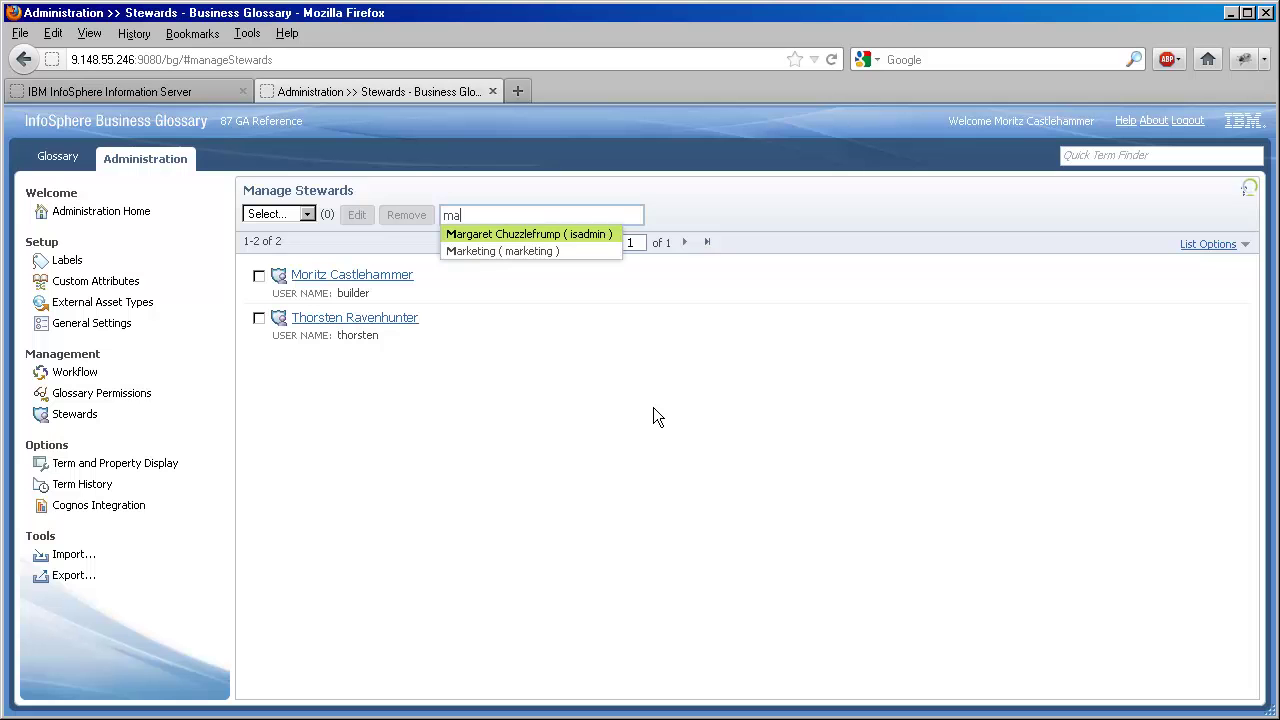
key("Down")
key("Return")
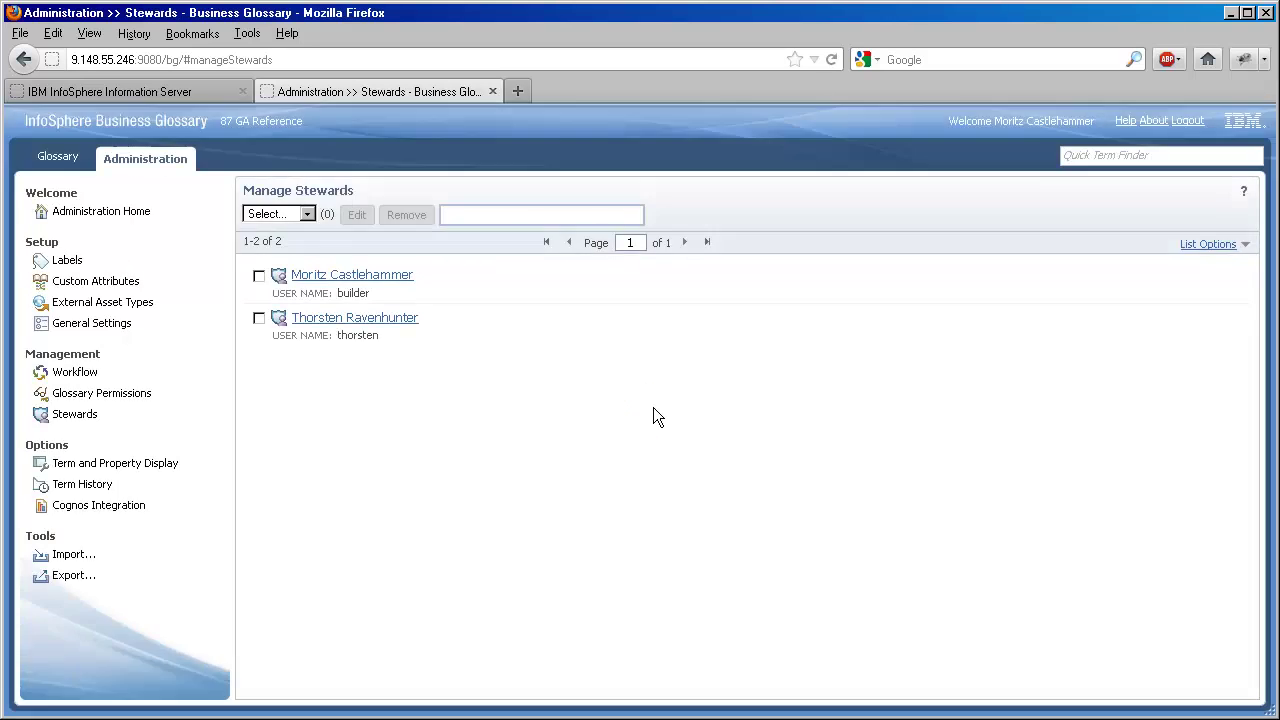
type("e")
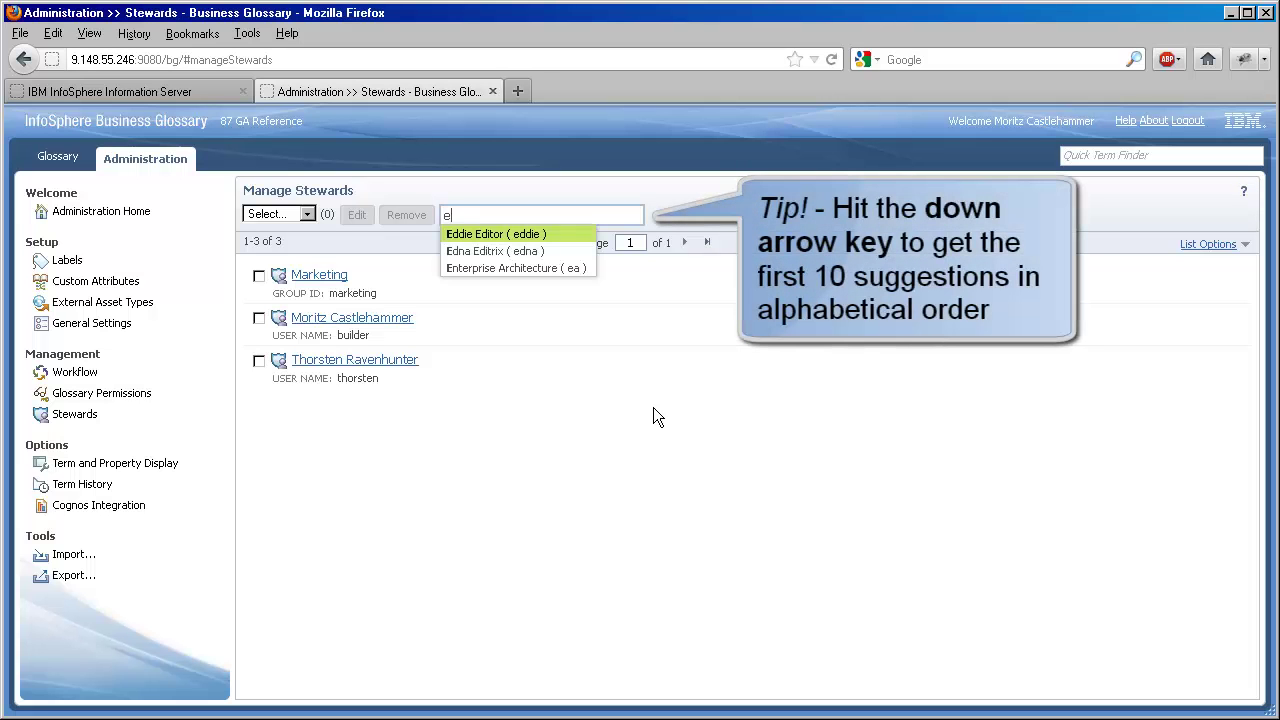
type("d")
key("Down")
key("Return")
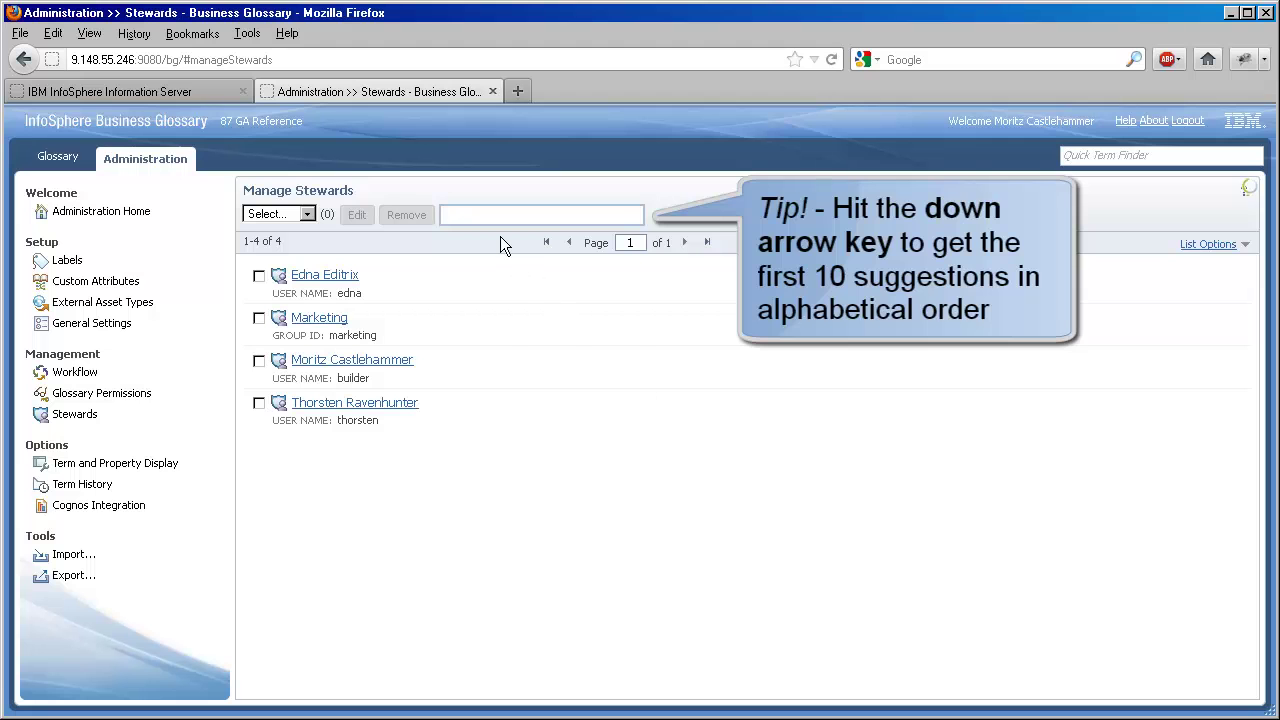
key("Down")
key("Down")
key("Down")
key("Down")
key("Down")
key("Down")
key("Down")
key("Down")
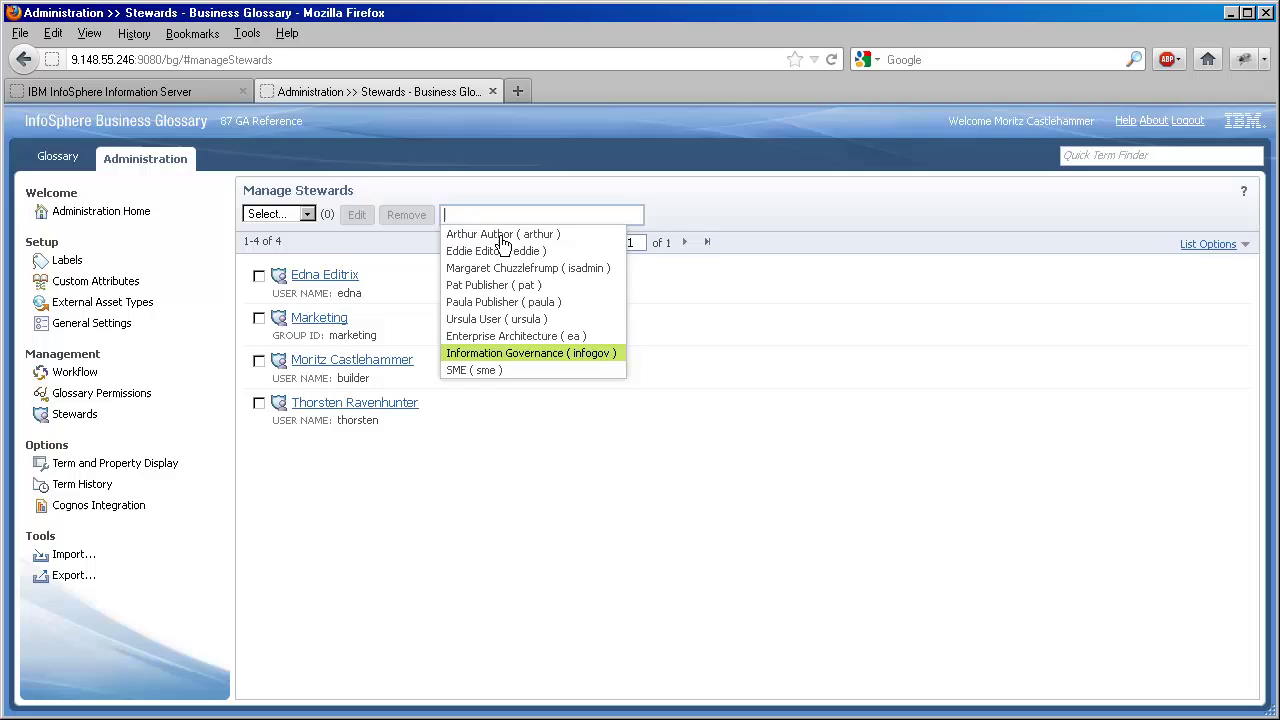
key("Return")
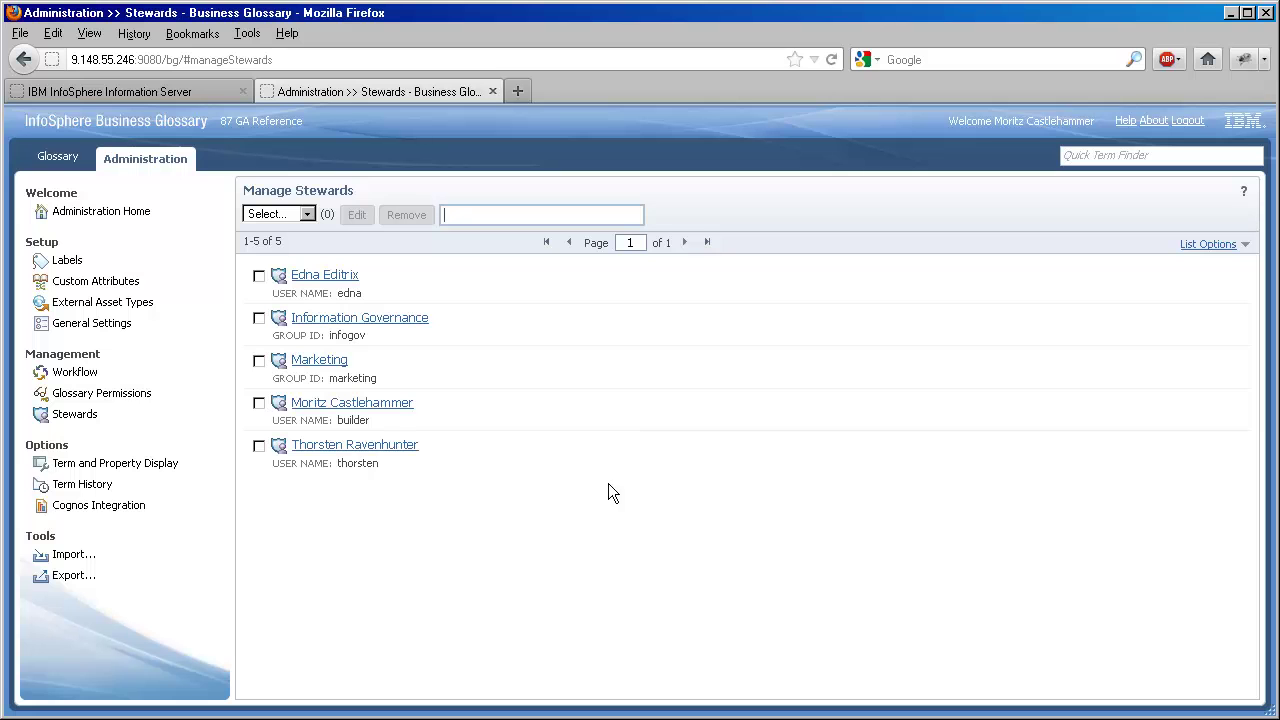
left_click(62, 162)
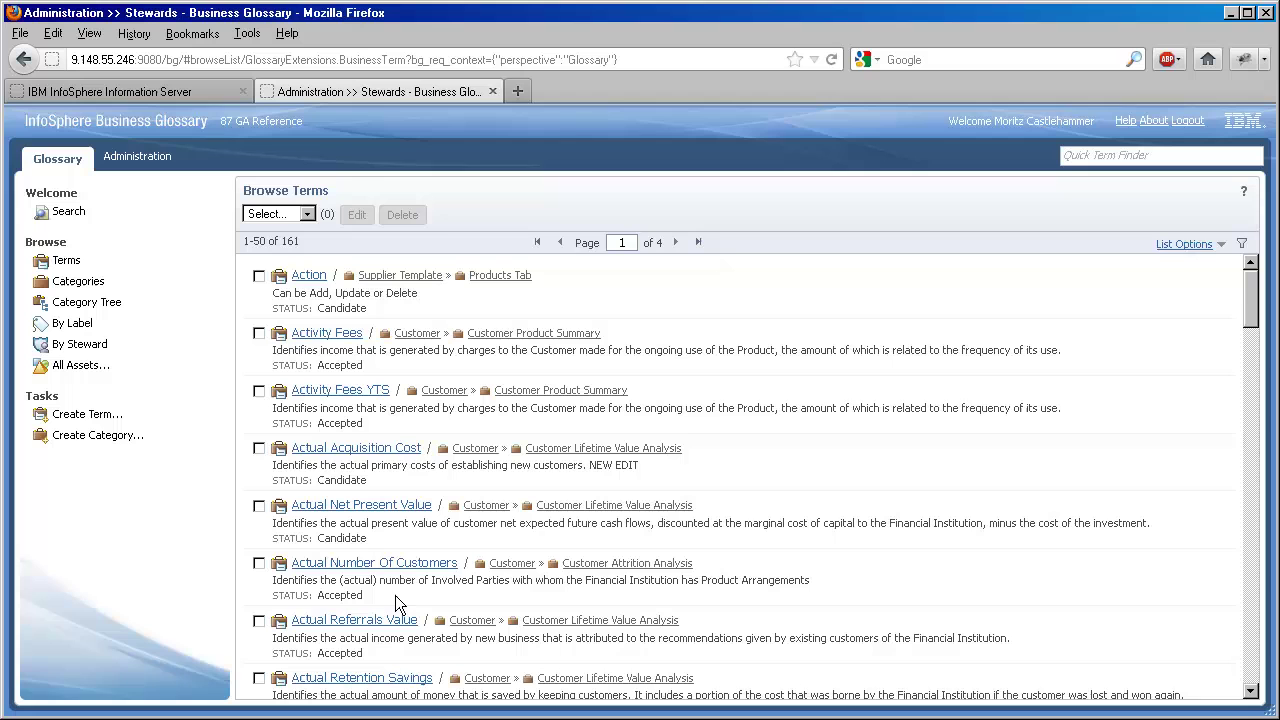
Edit Actual Net Present Value to assign the suggested user as steward and save without a comment
left_click(383, 507)
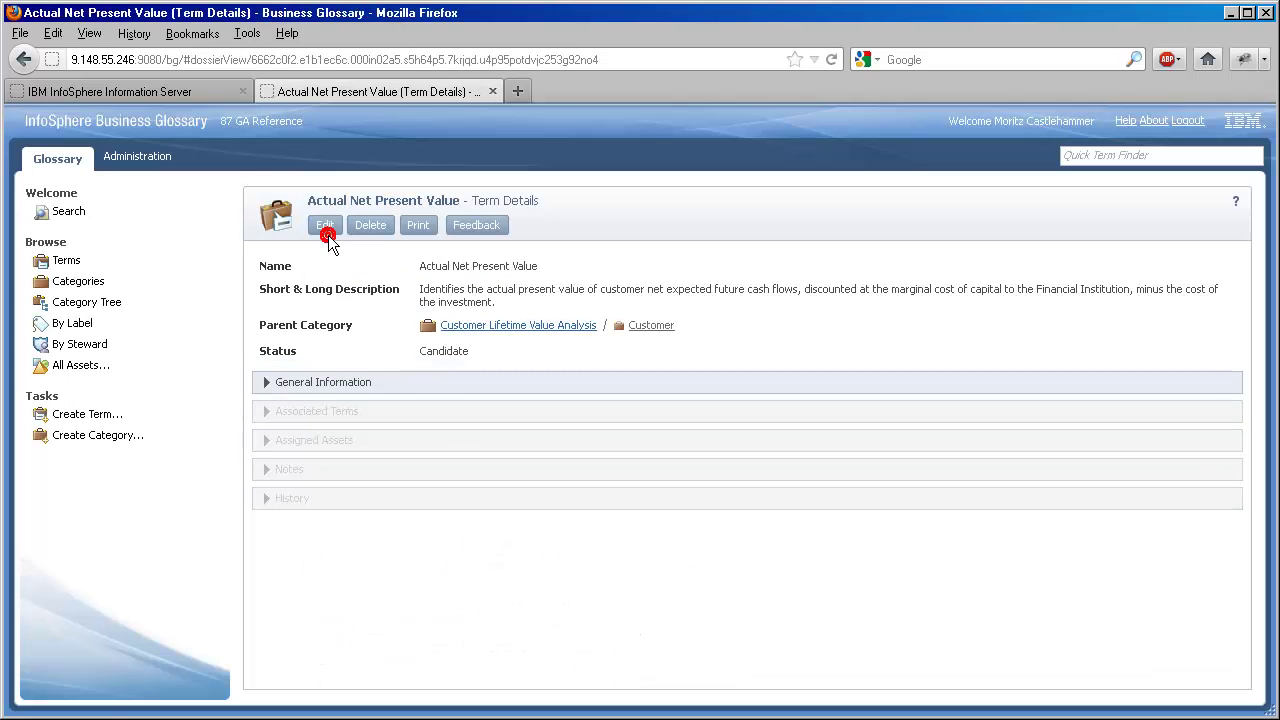
left_click(326, 228)
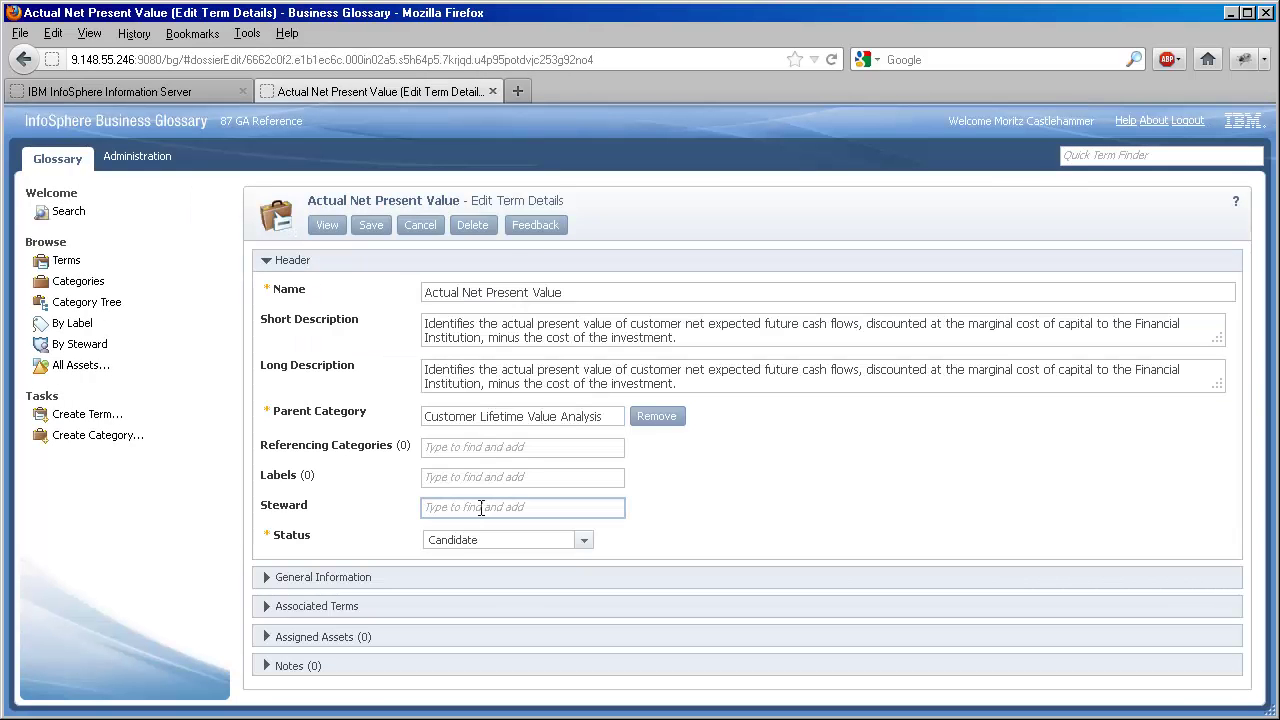
left_click(481, 508)
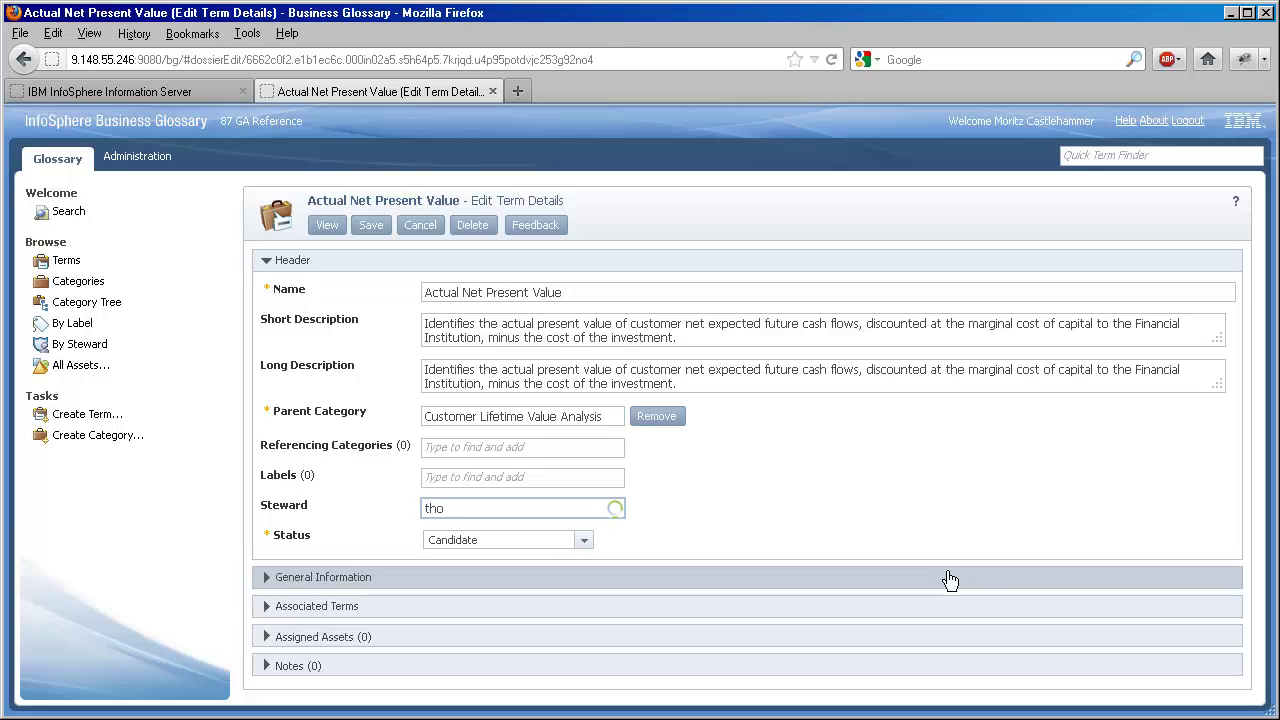
key("Return")
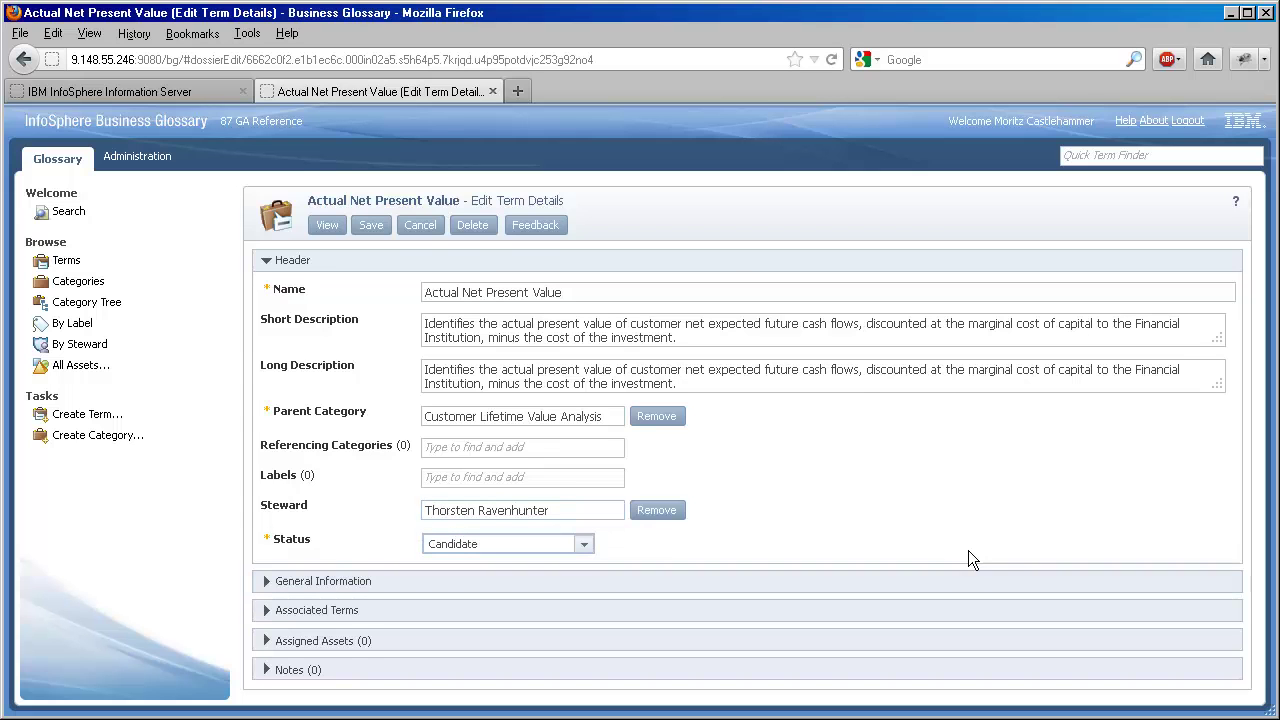
left_click(371, 227)
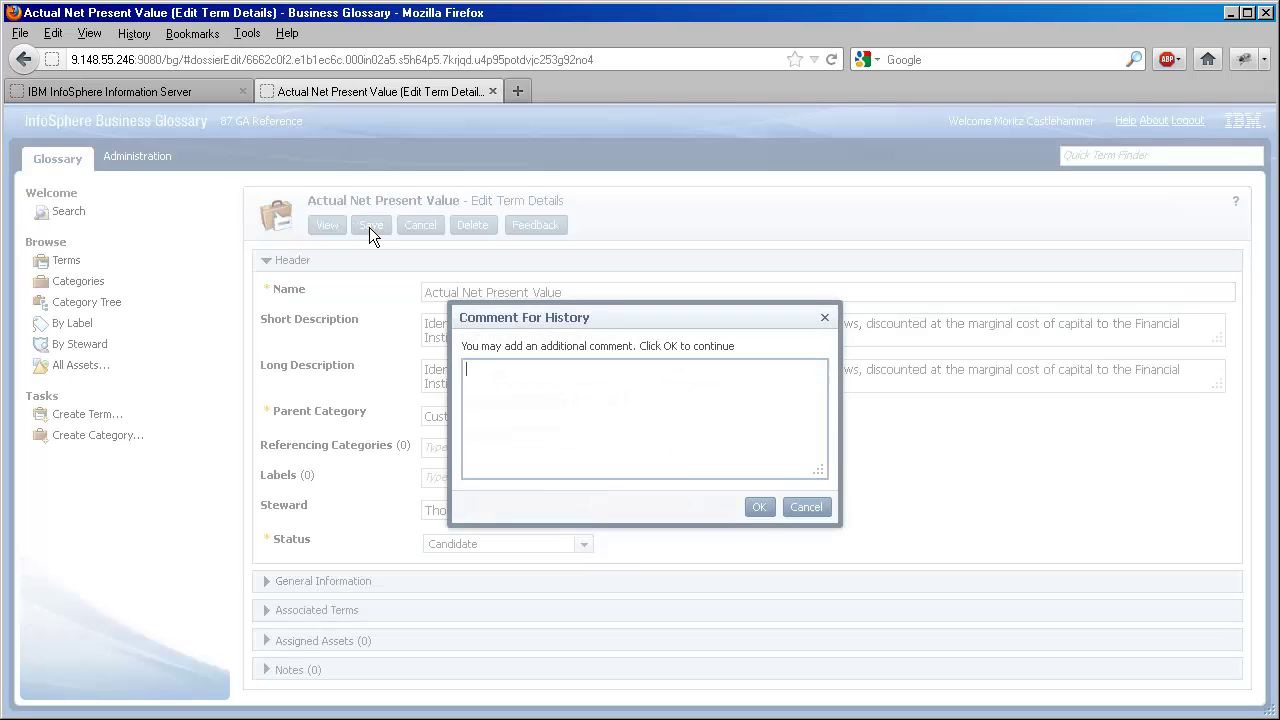
left_click(764, 509)
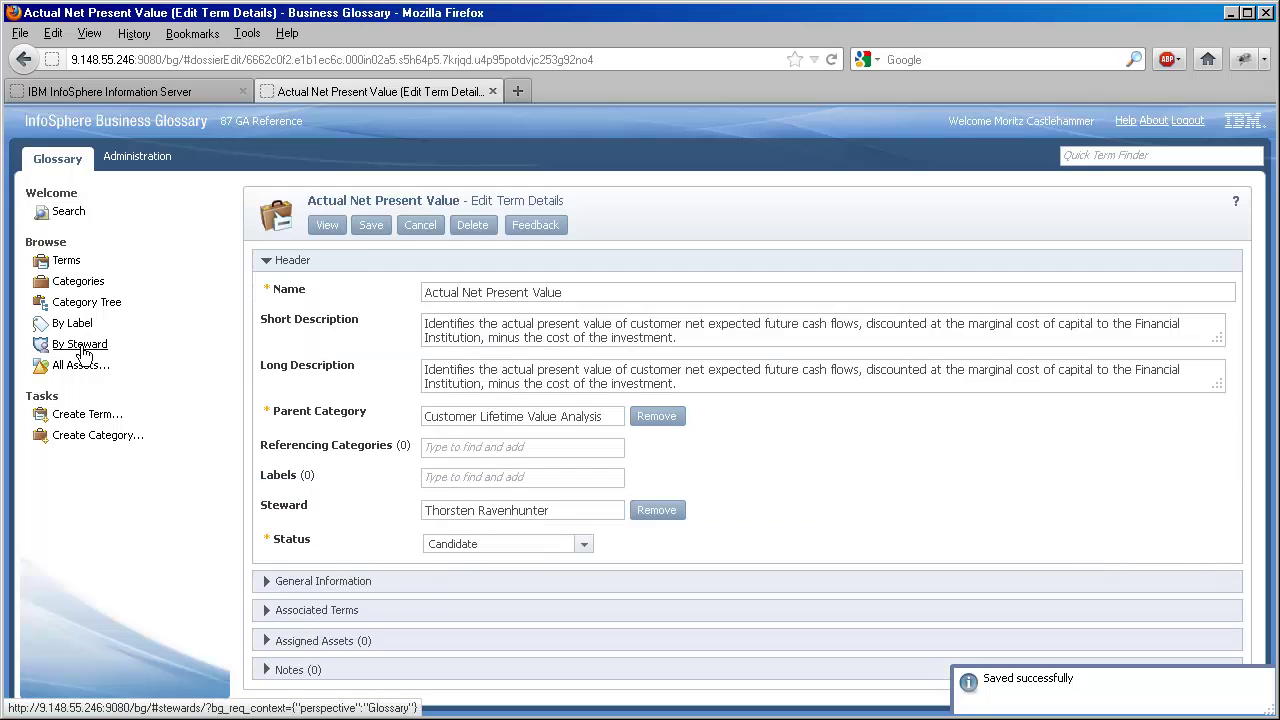
Check via By Steward that Actual Net Present Value is a managed asset of the steward, then list all terms
left_click(83, 347)
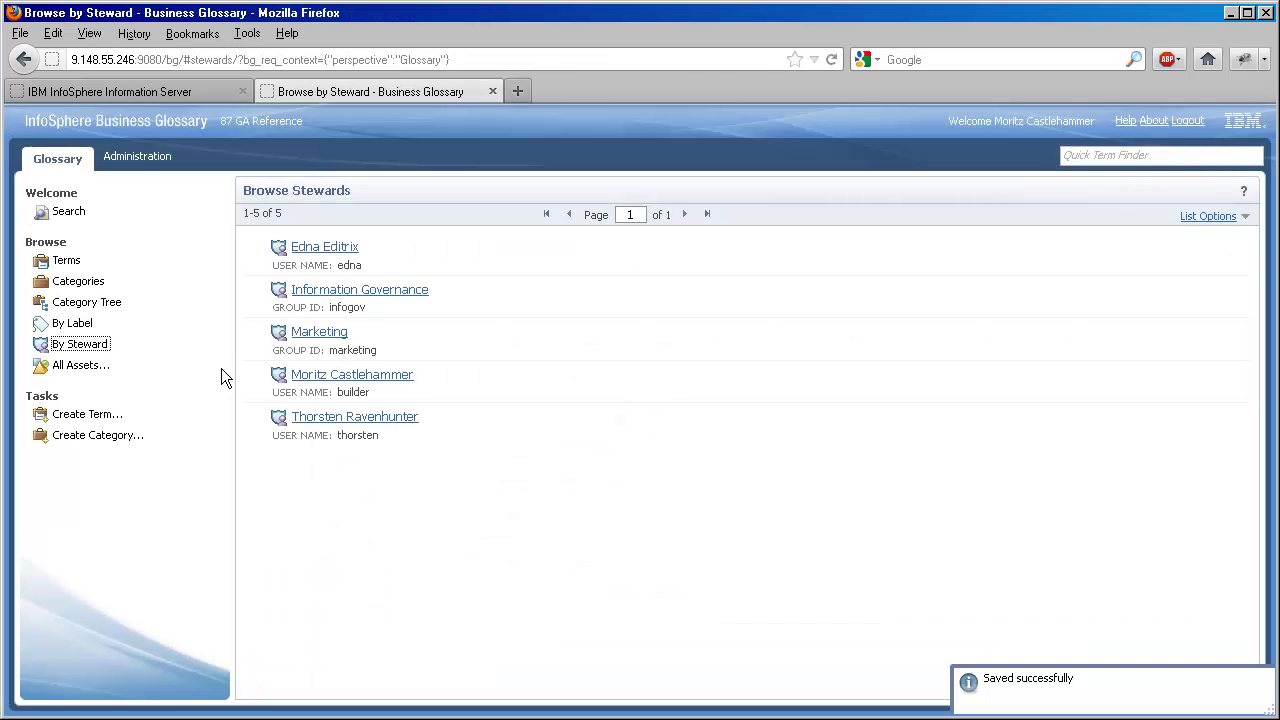
left_click(336, 418)
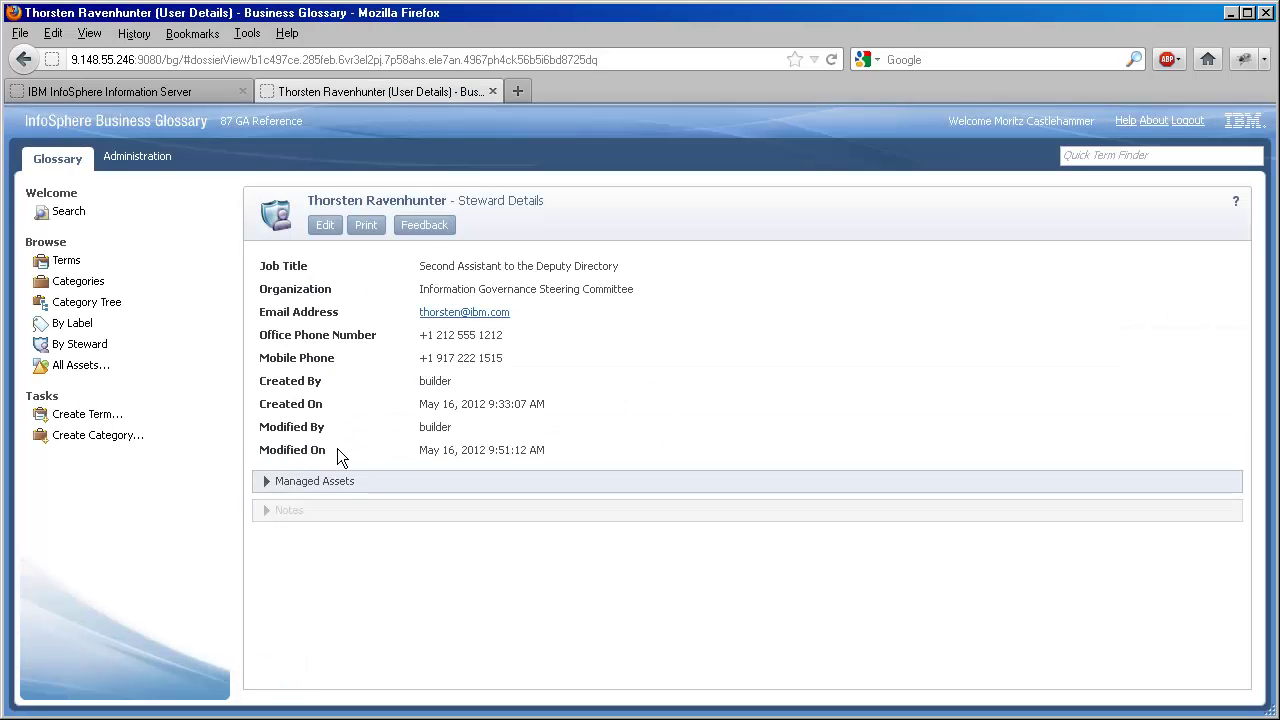
left_click(372, 490)
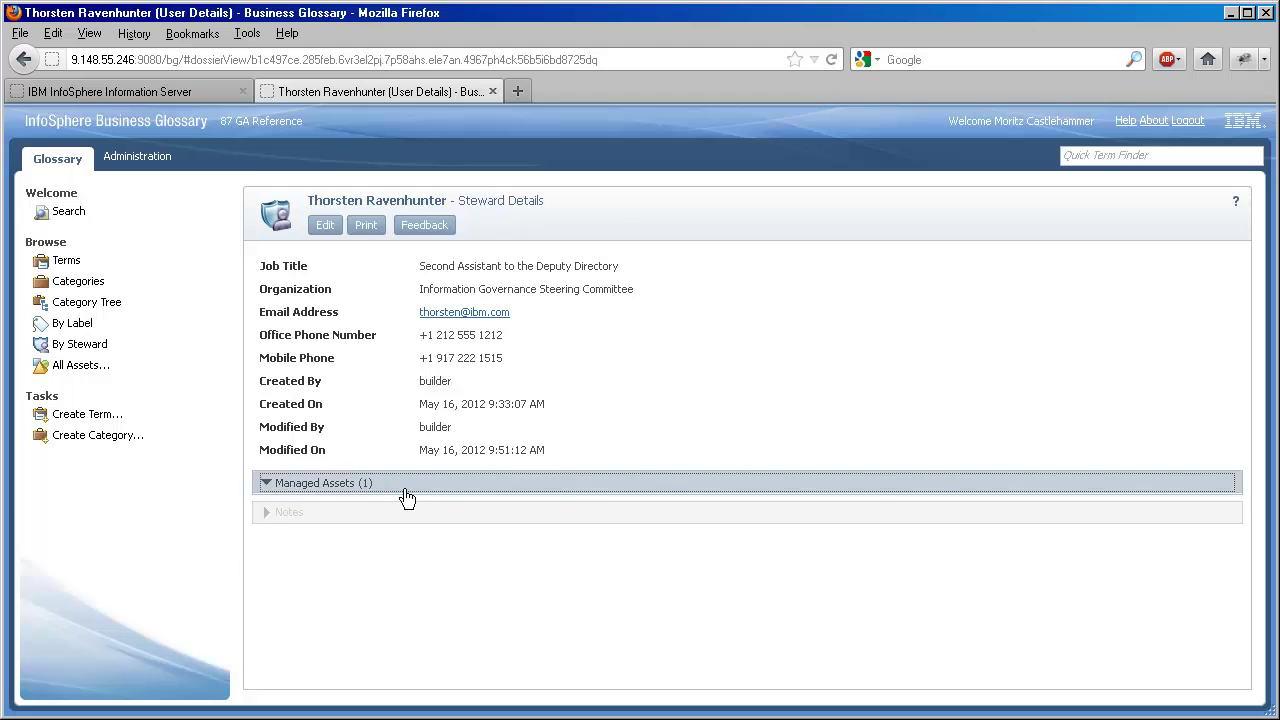
left_click(392, 594)
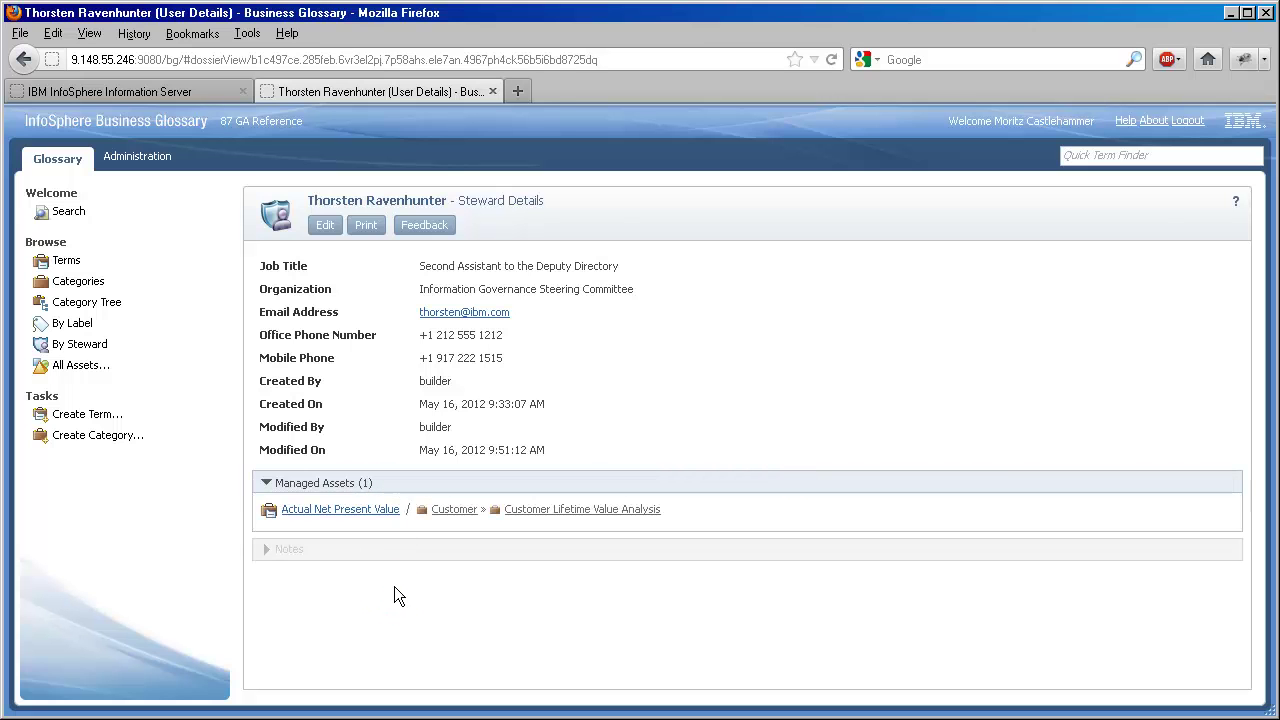
left_click(355, 510)
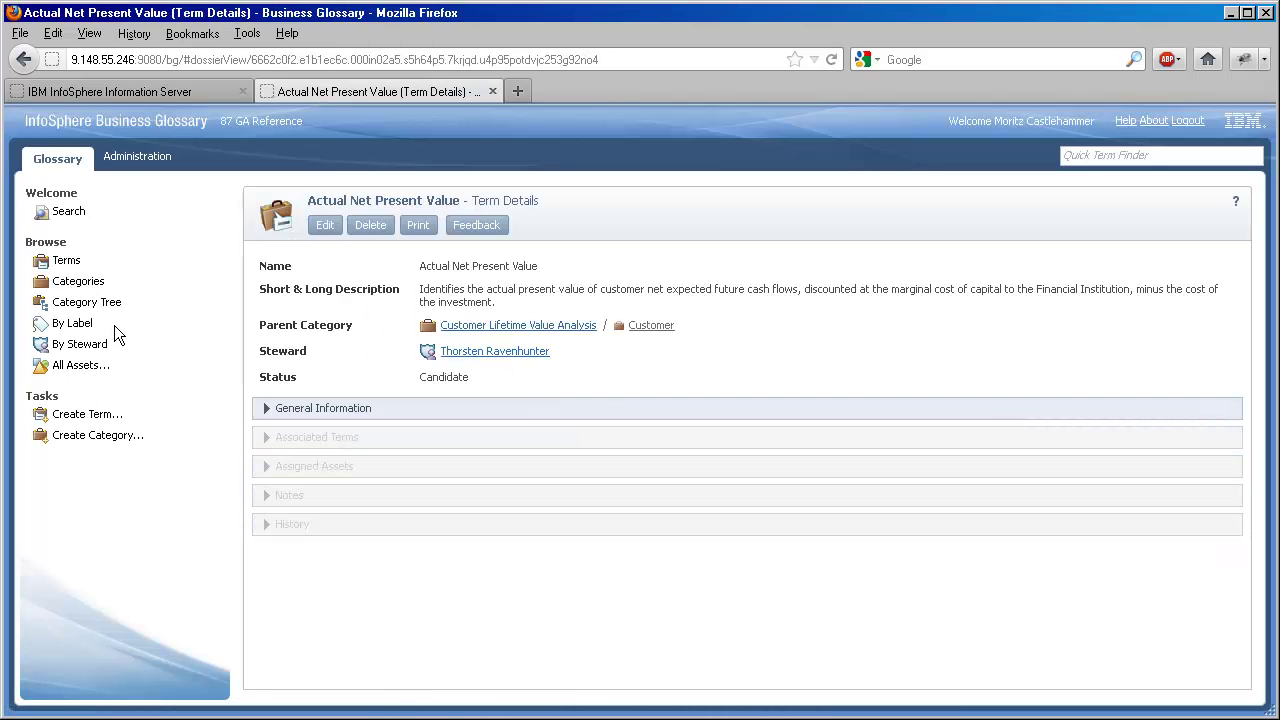
left_click(65, 261)
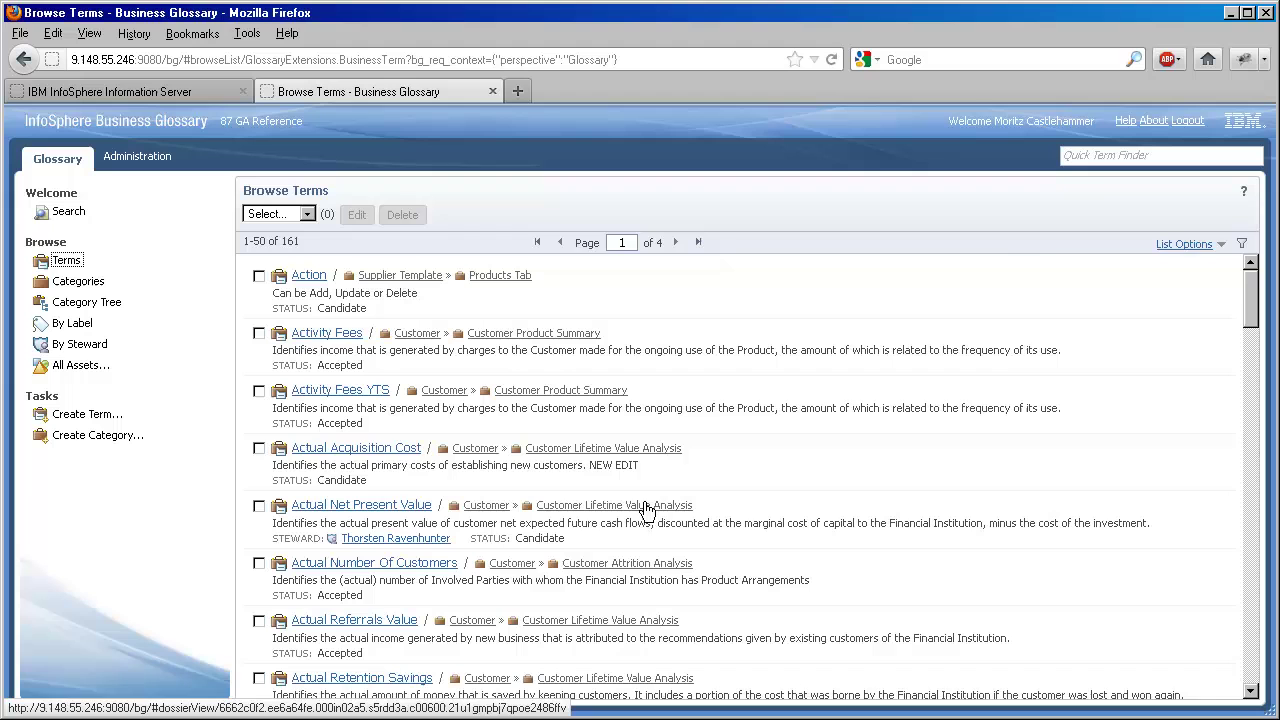
Filter terms by parent category Customer Lifetime Value Analysis and select all 10 results
left_click(1241, 244)
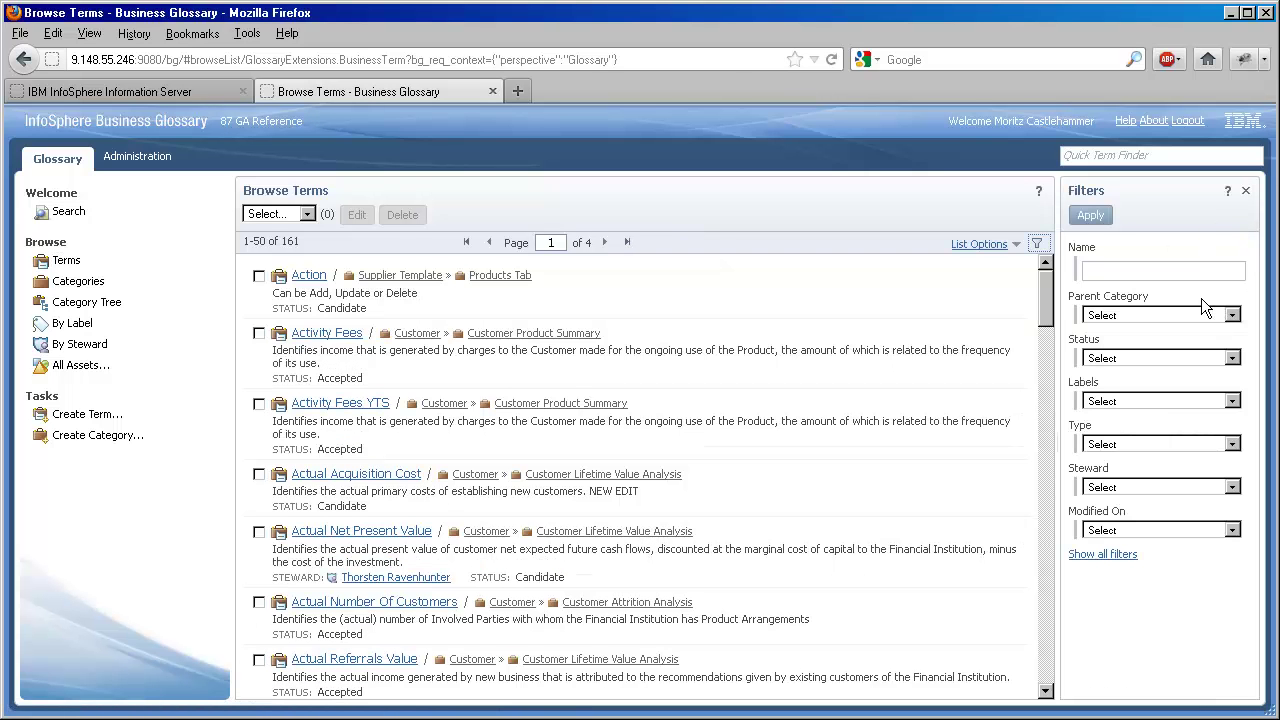
left_click(1190, 316)
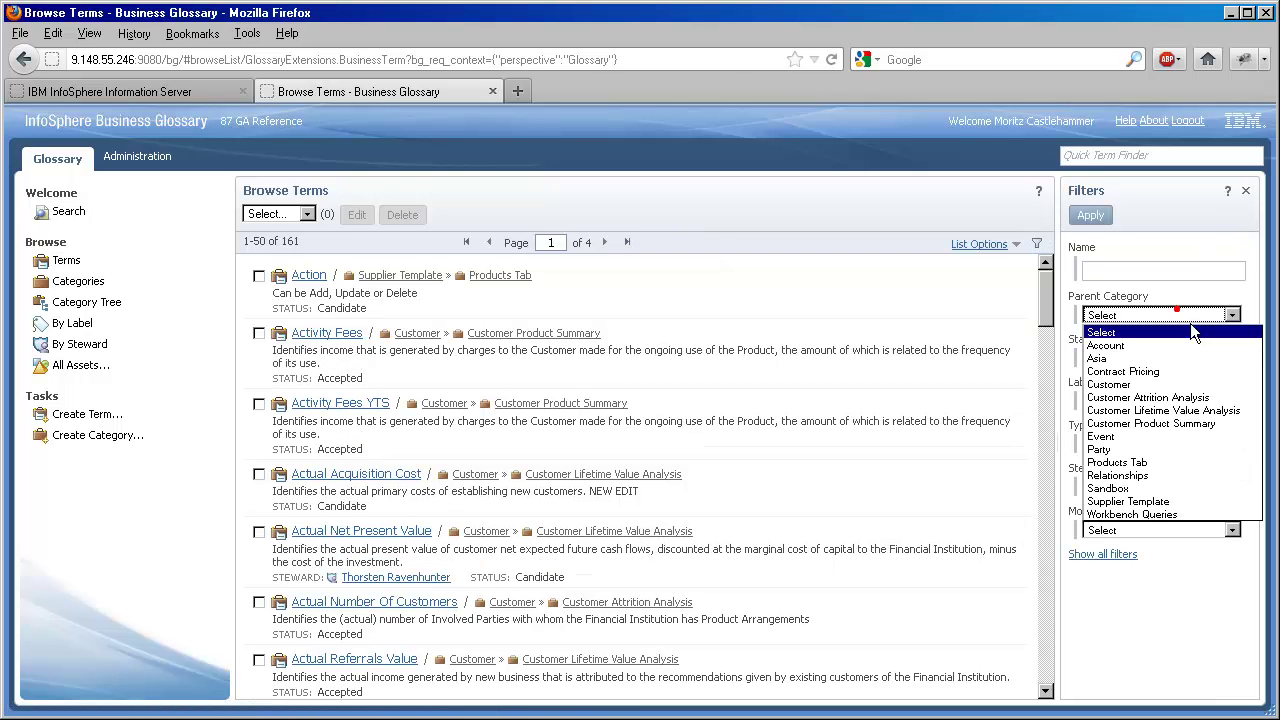
left_click(1200, 409)
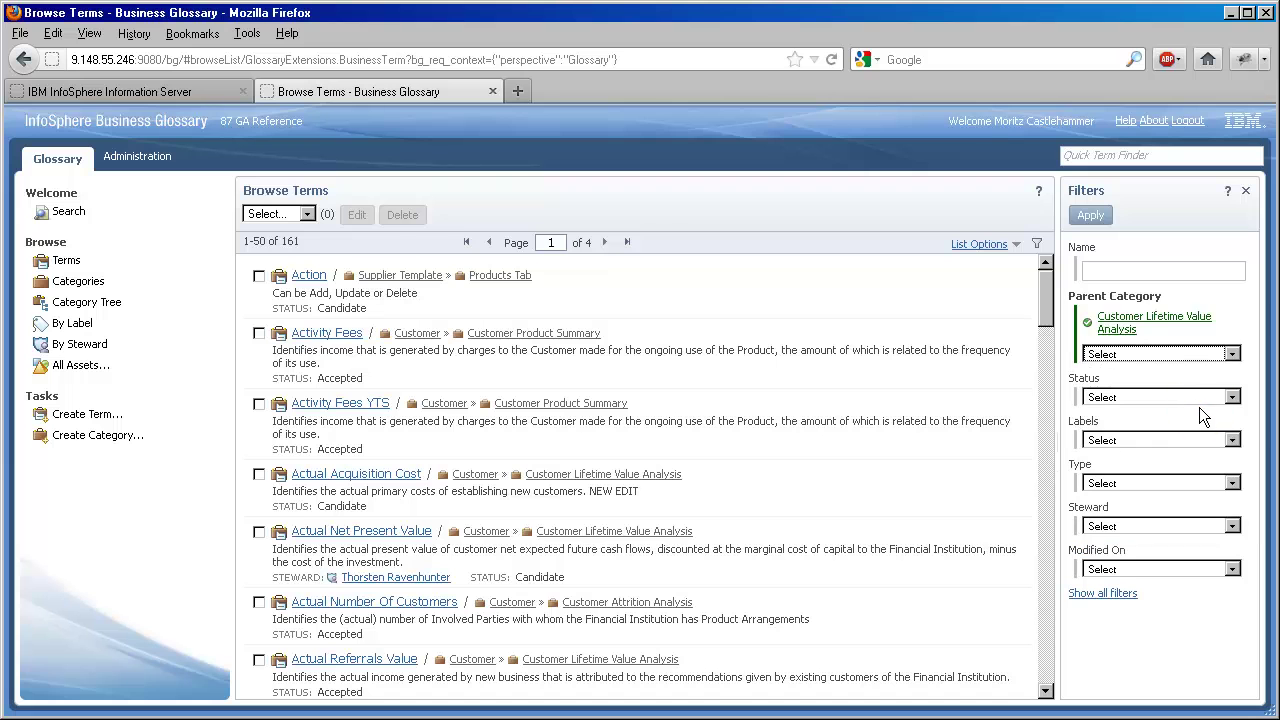
left_click(1092, 215)
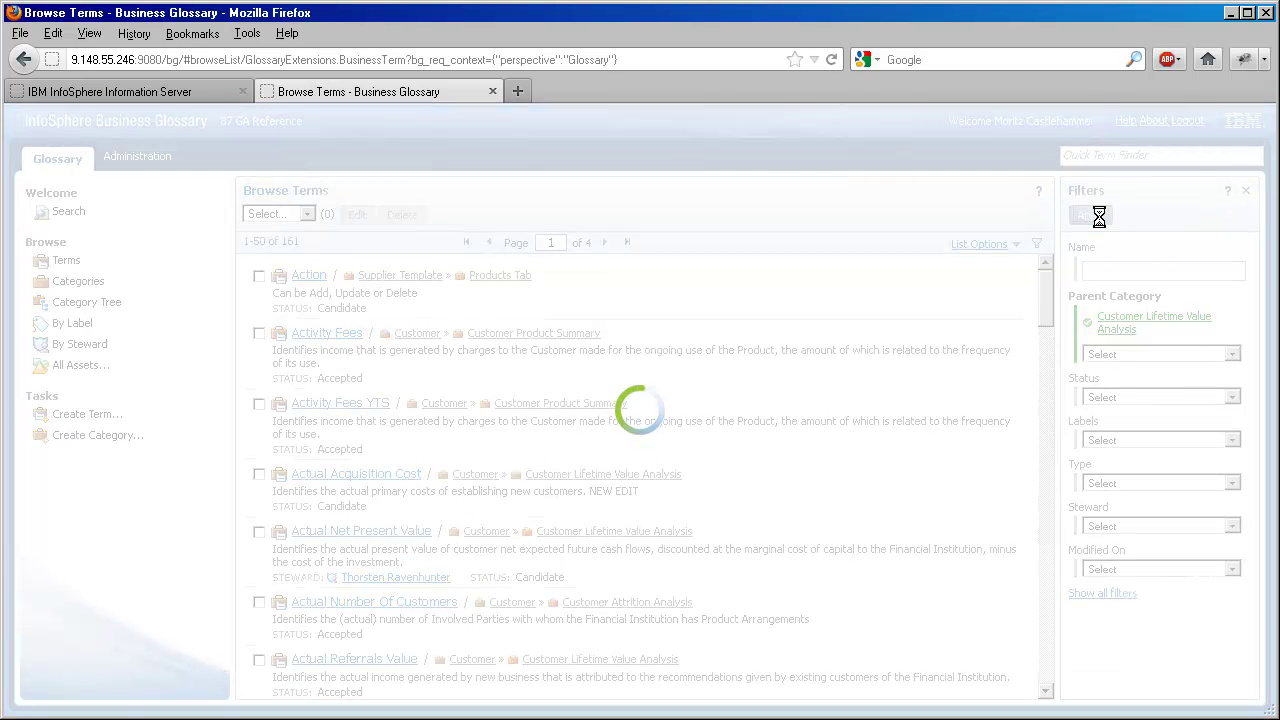
left_click(287, 214)
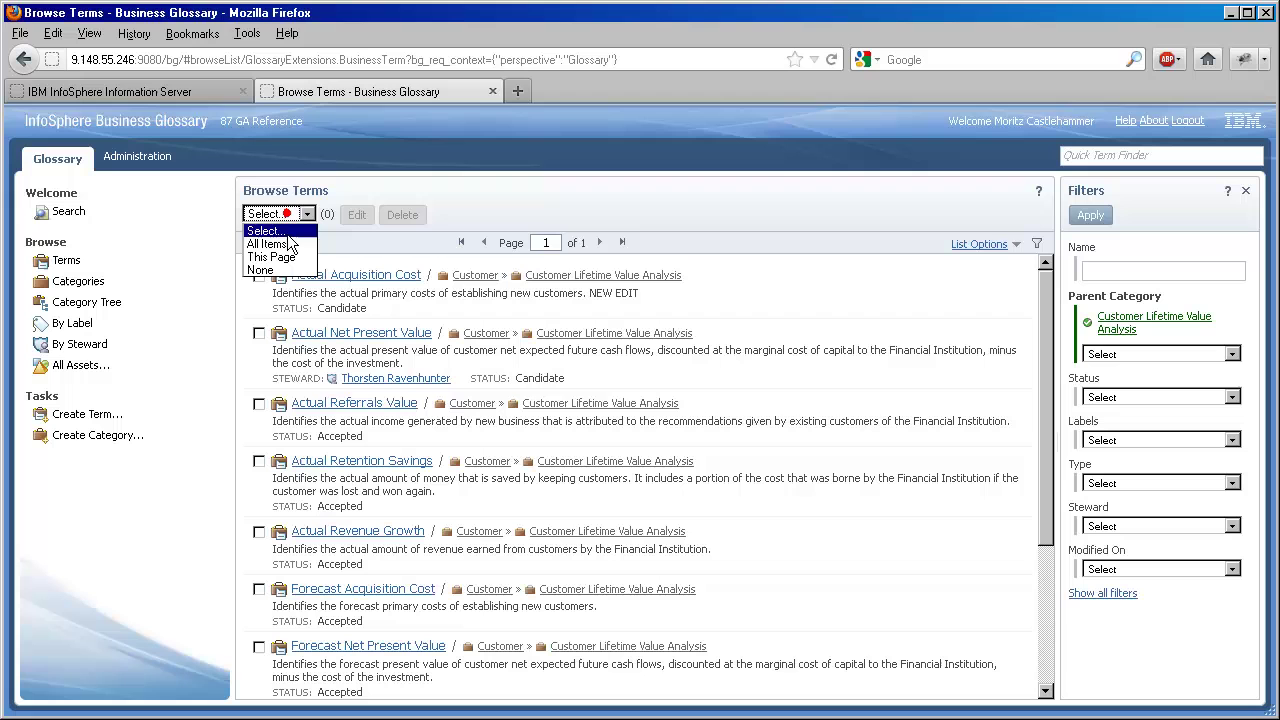
left_click(288, 257)
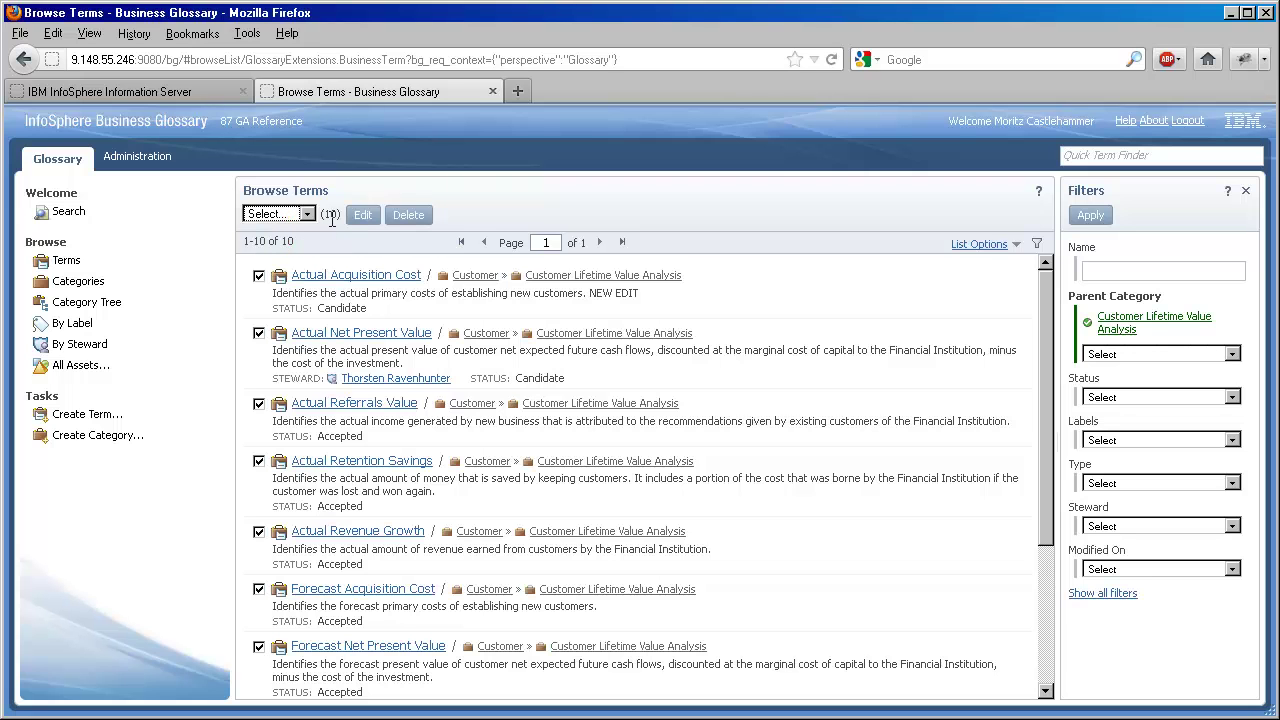
Batch-edit the 10 selected terms, setting their Steward property to the same user, then save and close
left_click(362, 215)
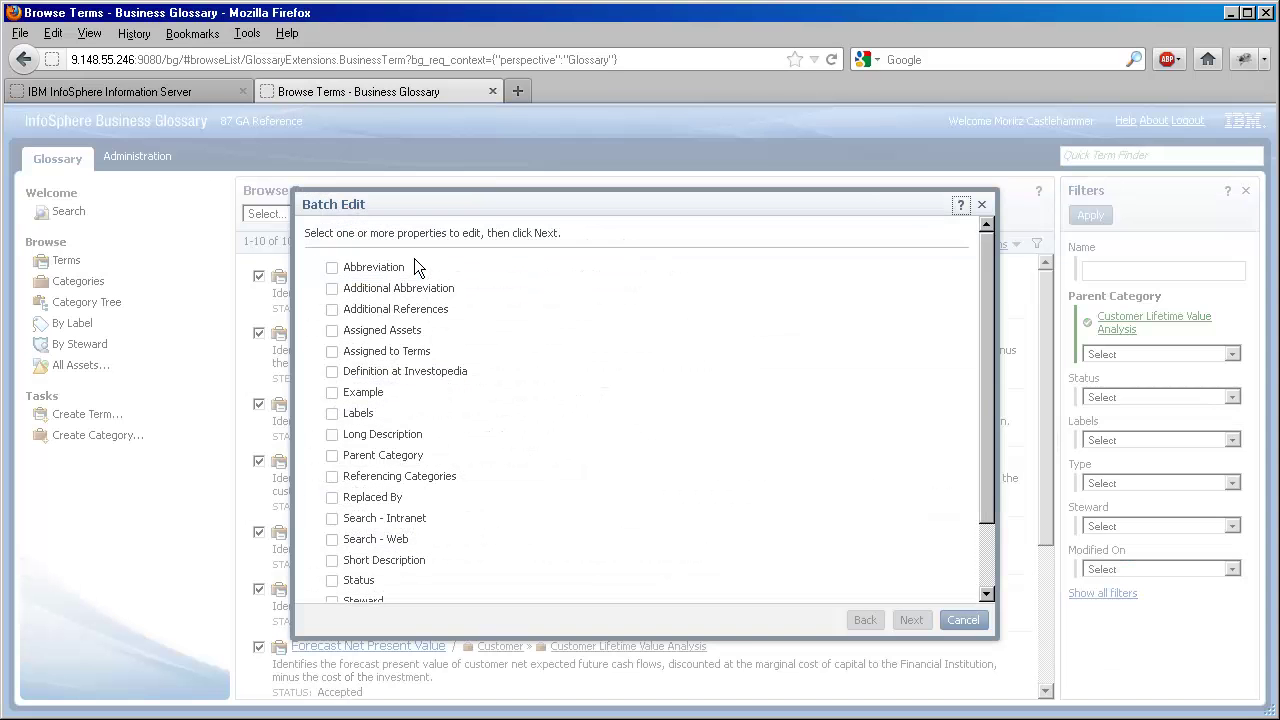
scroll(347, 520, "down", 2)
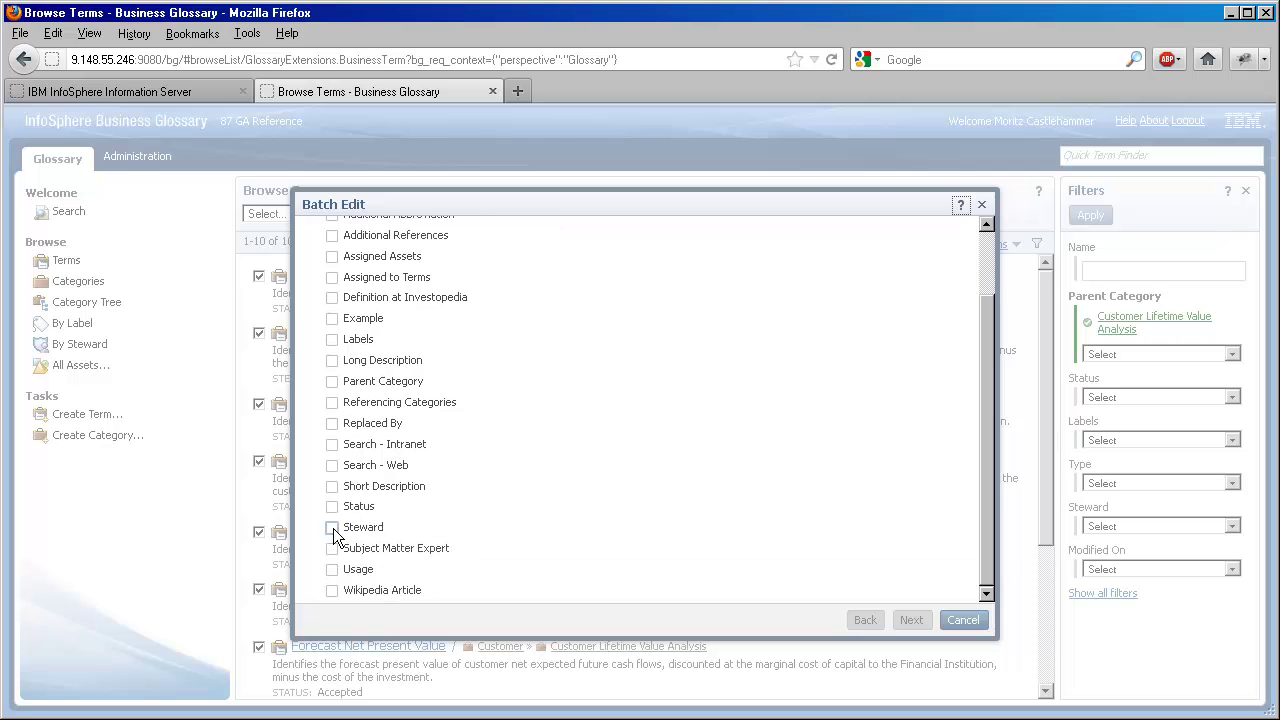
left_click(333, 527)
left_click(911, 620)
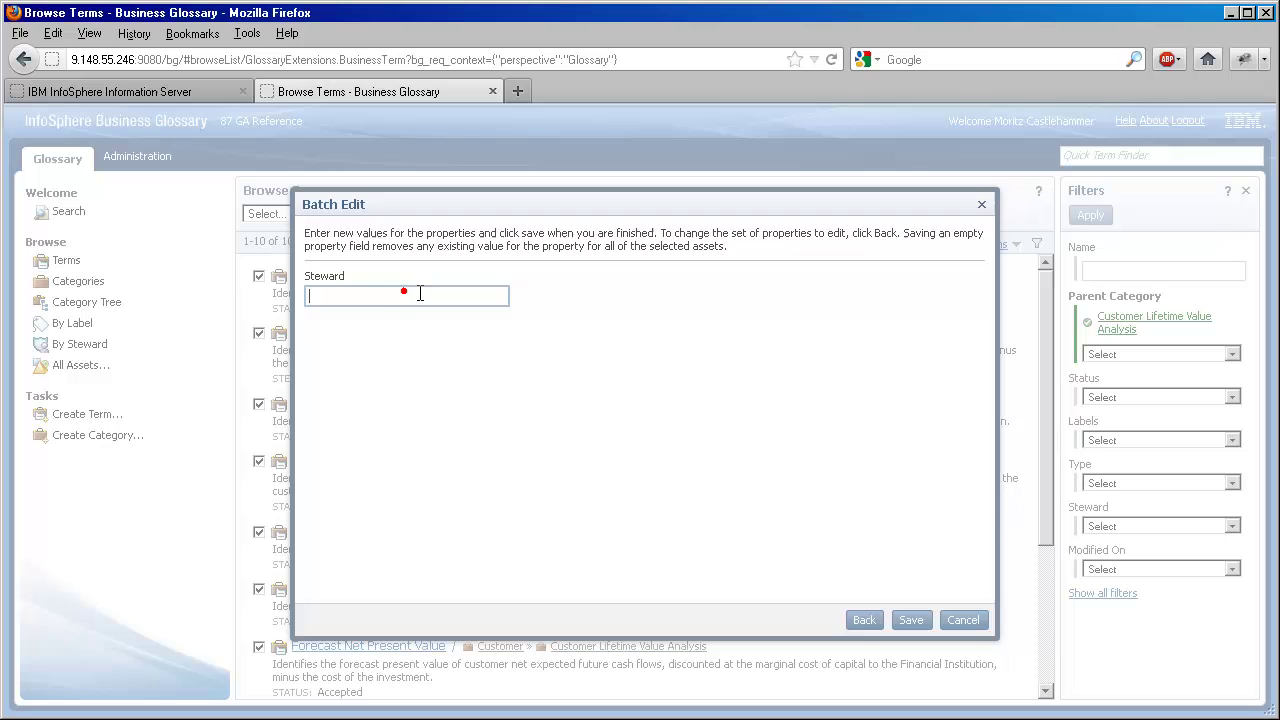
type("thor")
key("Return")
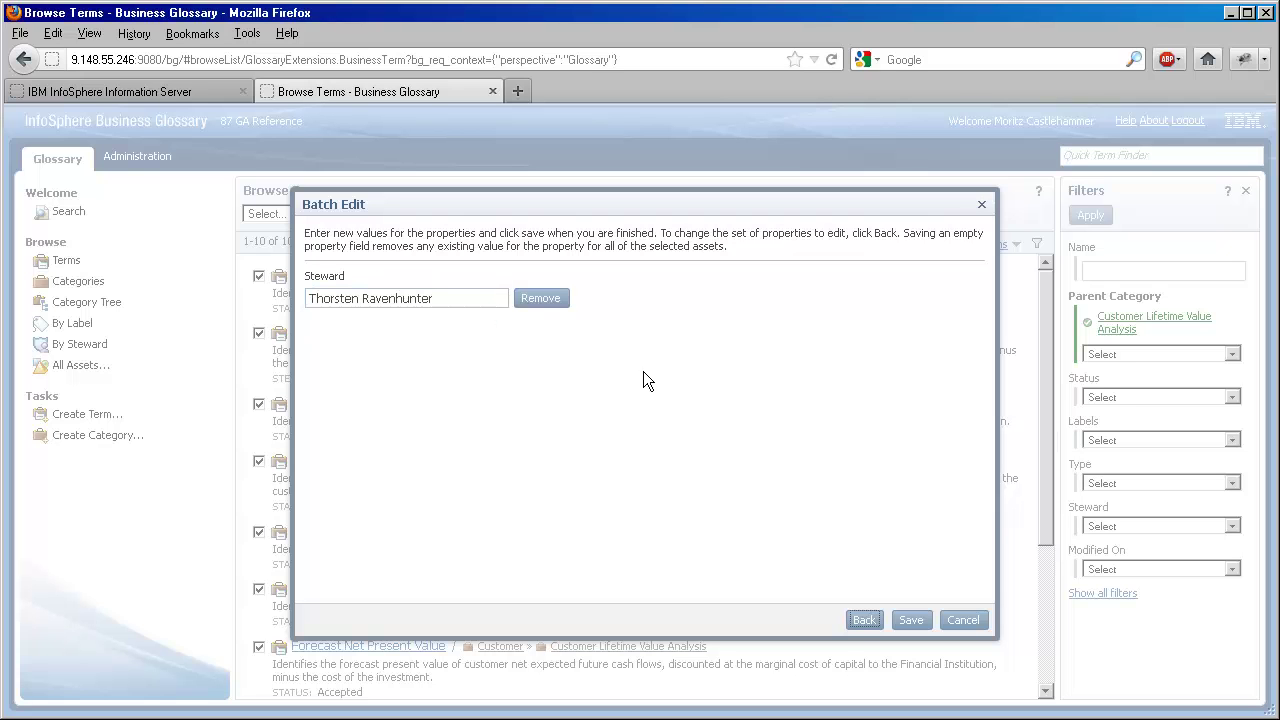
left_click(911, 622)
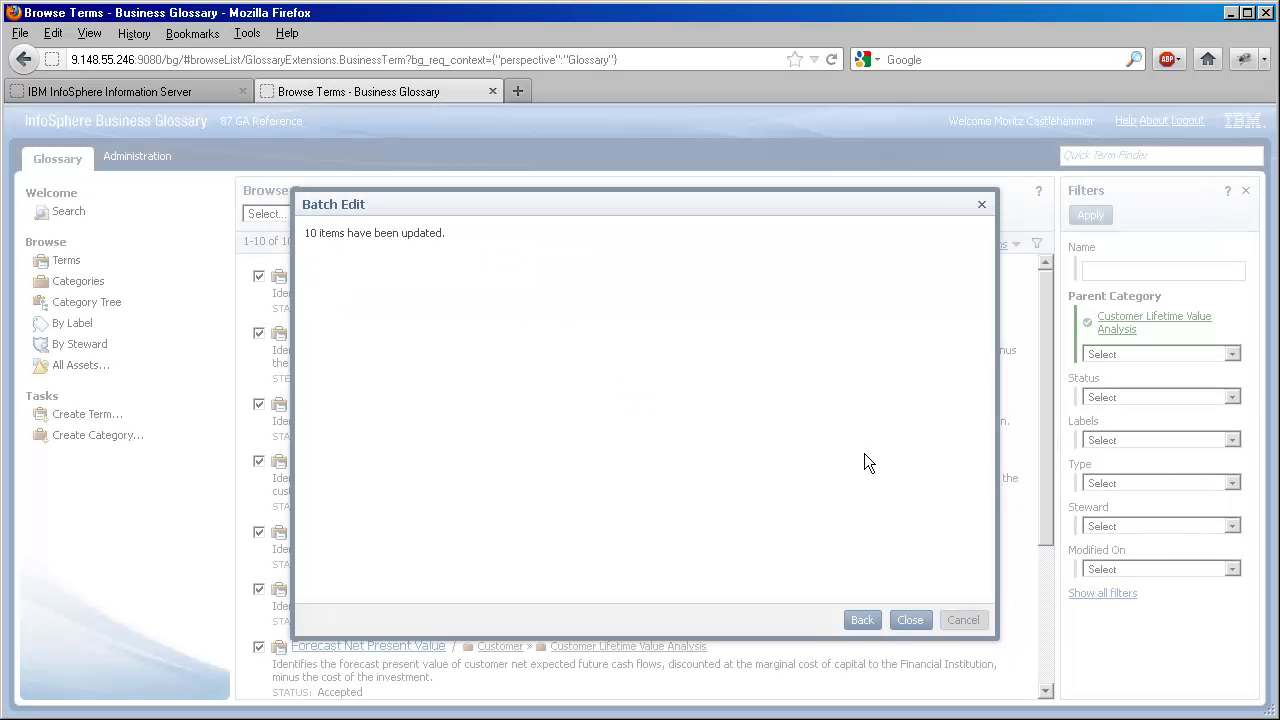
left_click(910, 620)
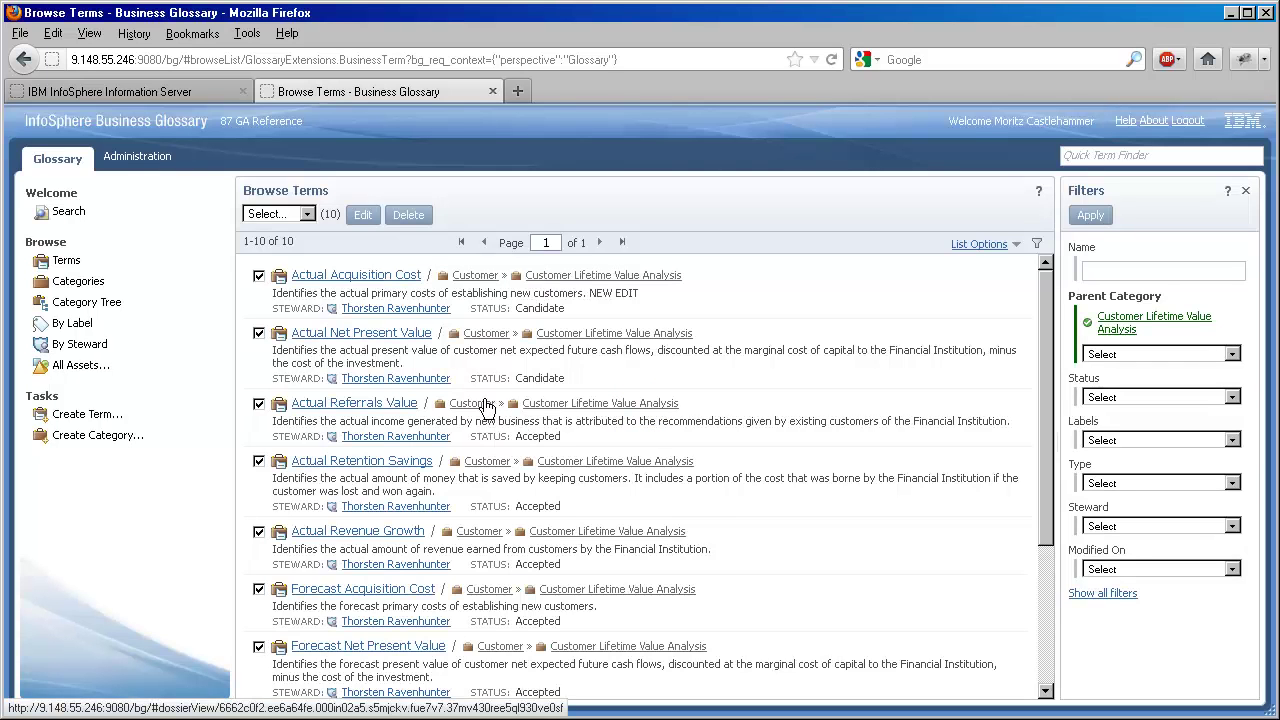
Open the steward's page from By Steward and scroll to its 10 Managed Assets
scroll(488, 408, "down", 1)
scroll(488, 408, "up", 1)
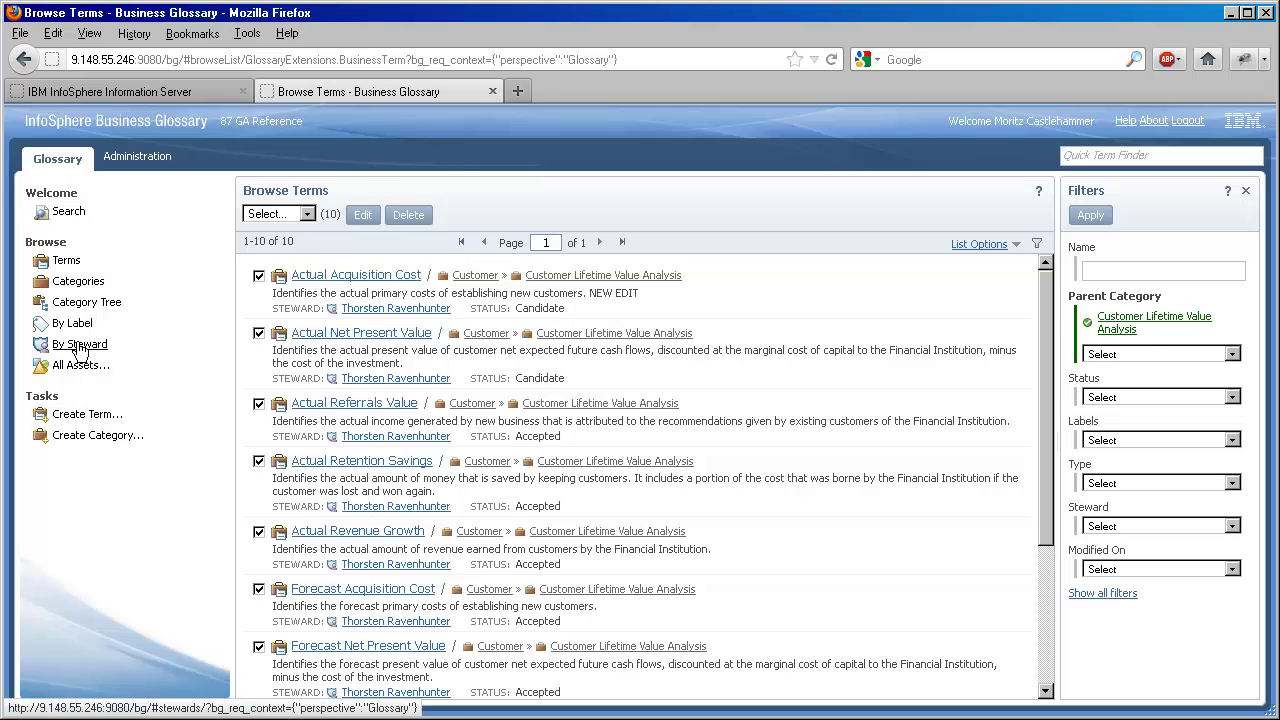
left_click(80, 346)
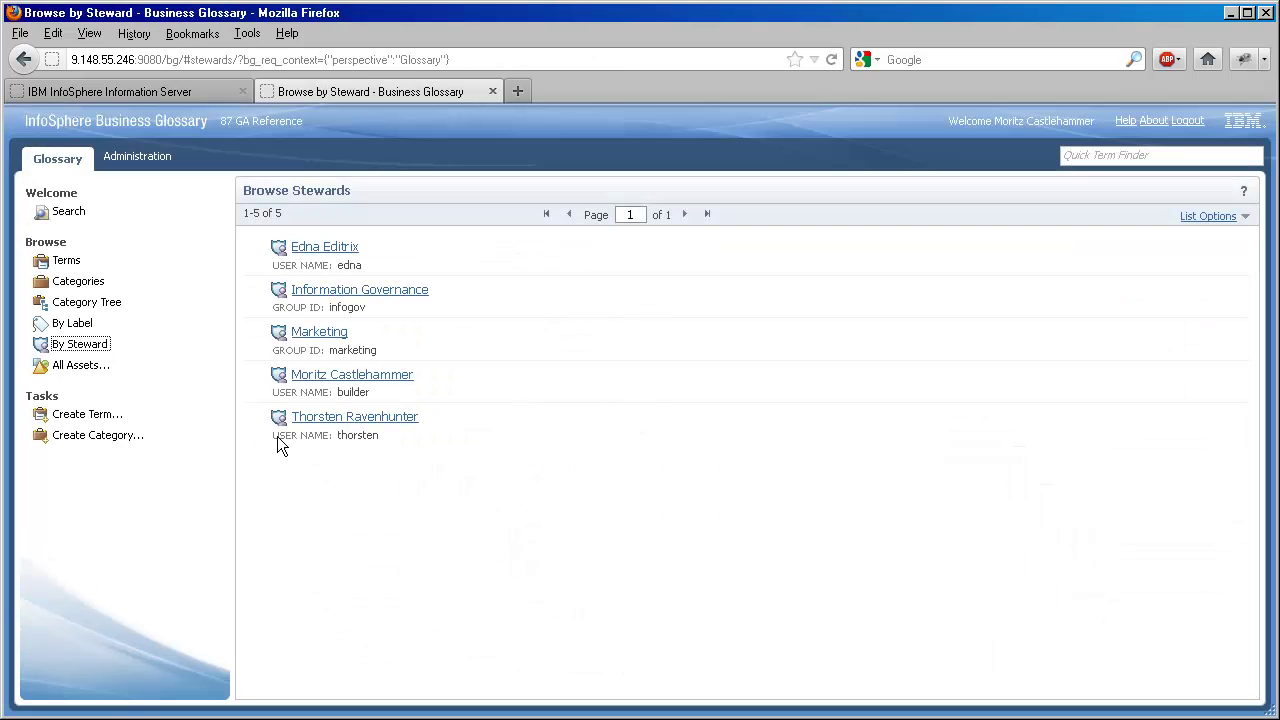
left_click(392, 418)
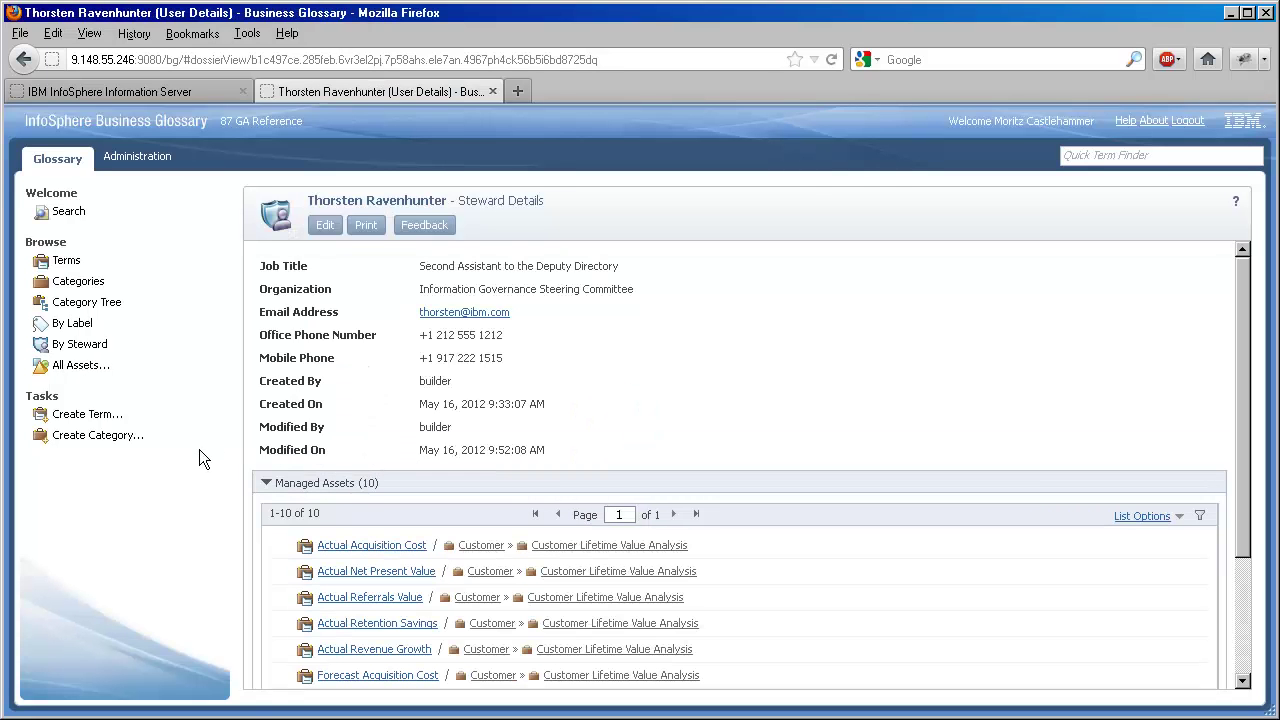
left_click_drag(1238, 375, 1231, 482)
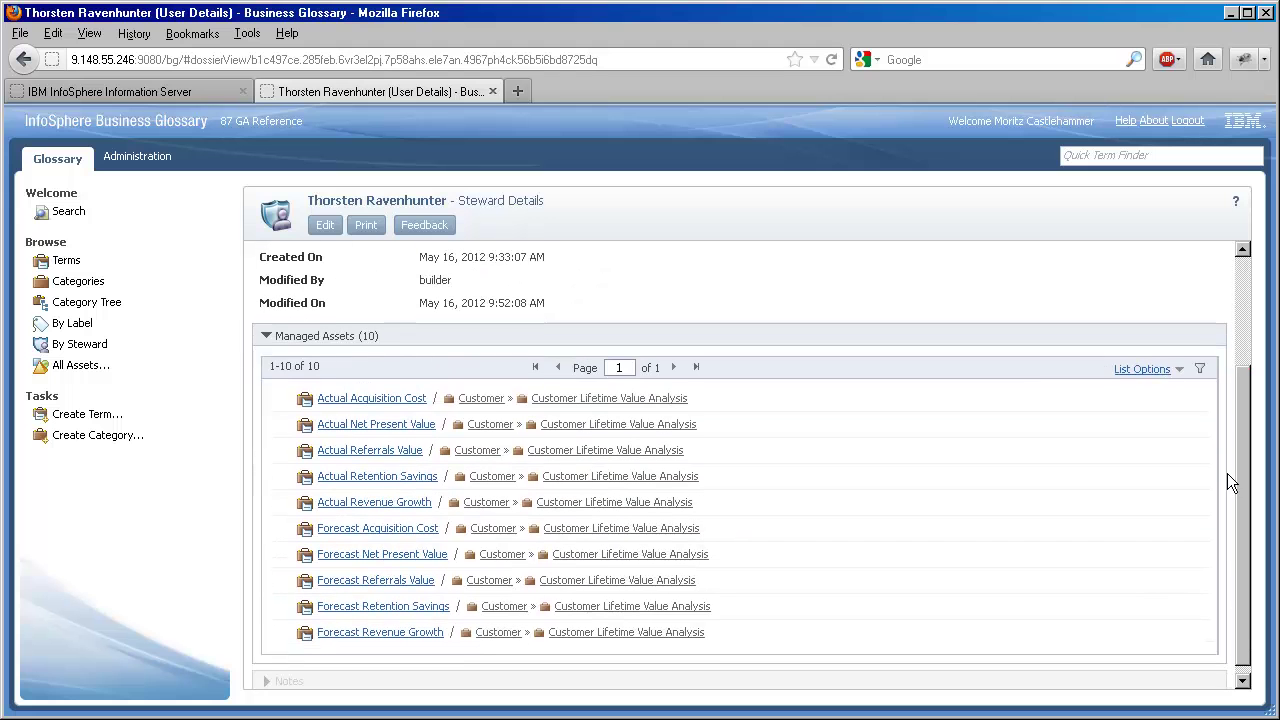
Add terms Forecast Total Customer Net Worth and Forecast Tot Av Liability Bal Prev 12 Months to the steward's assets and save
left_click(324, 225)
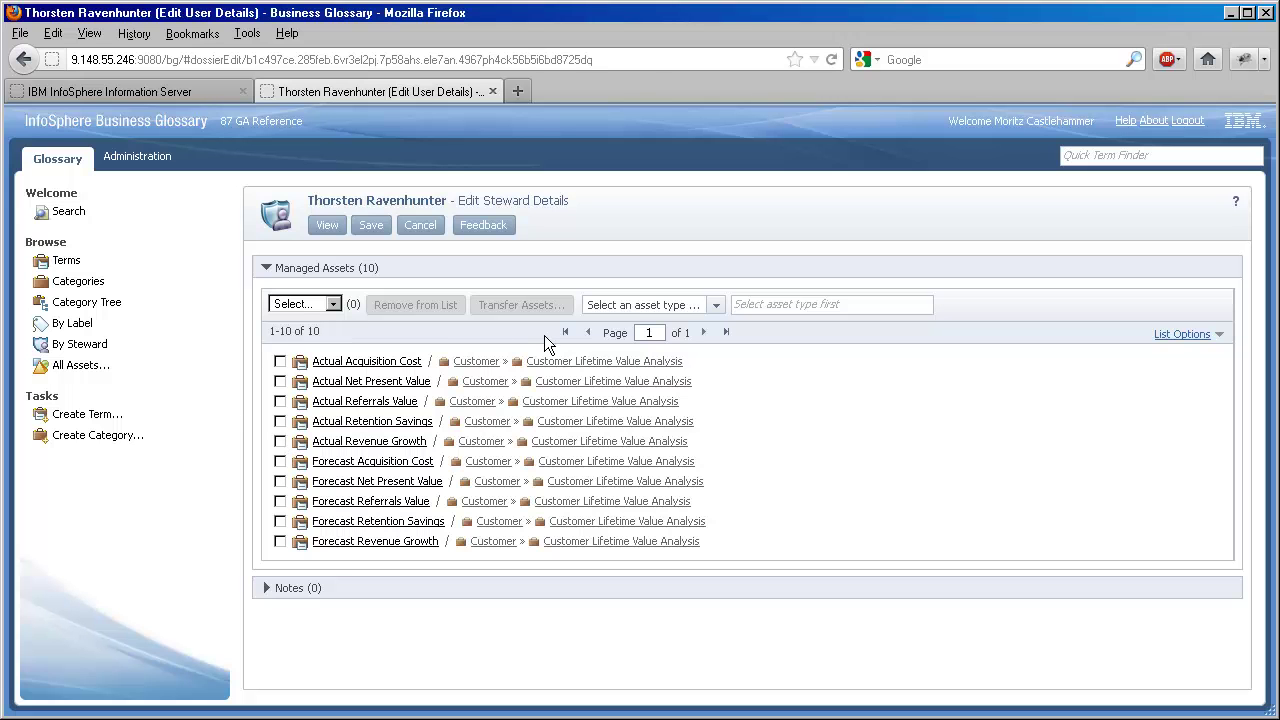
left_click(716, 304)
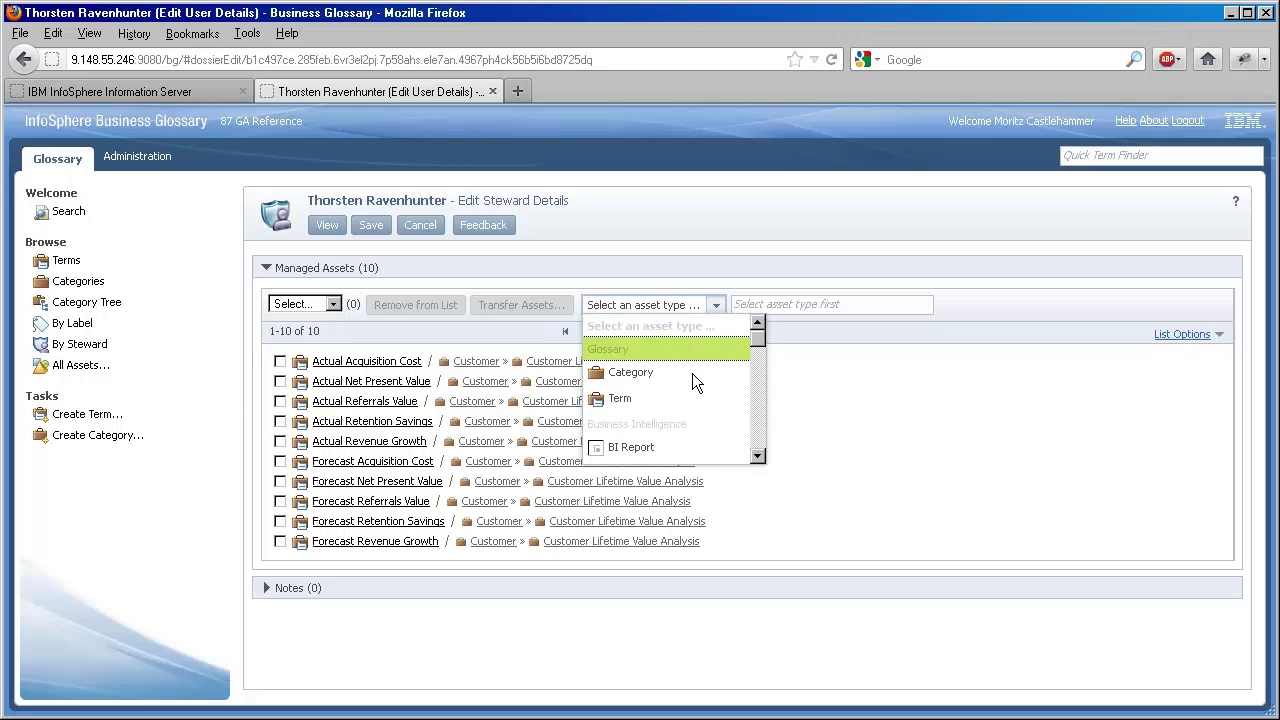
left_click(655, 398)
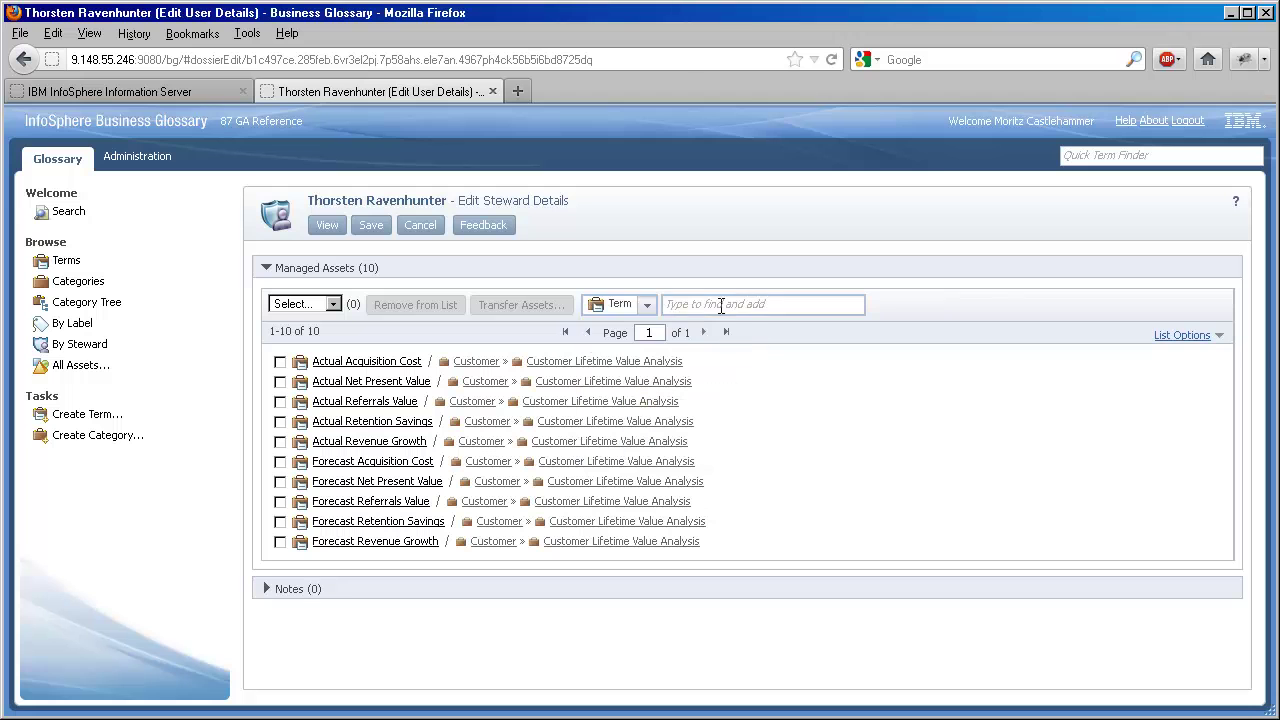
type("fore")
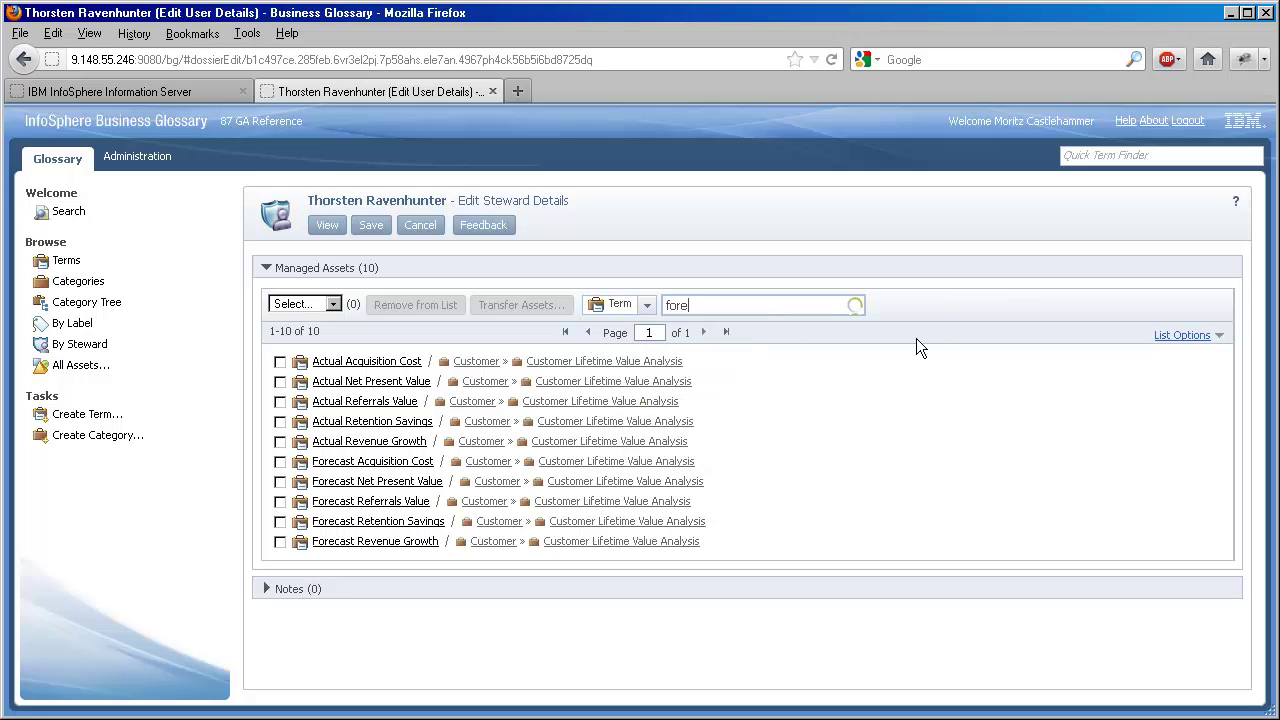
key("Down")
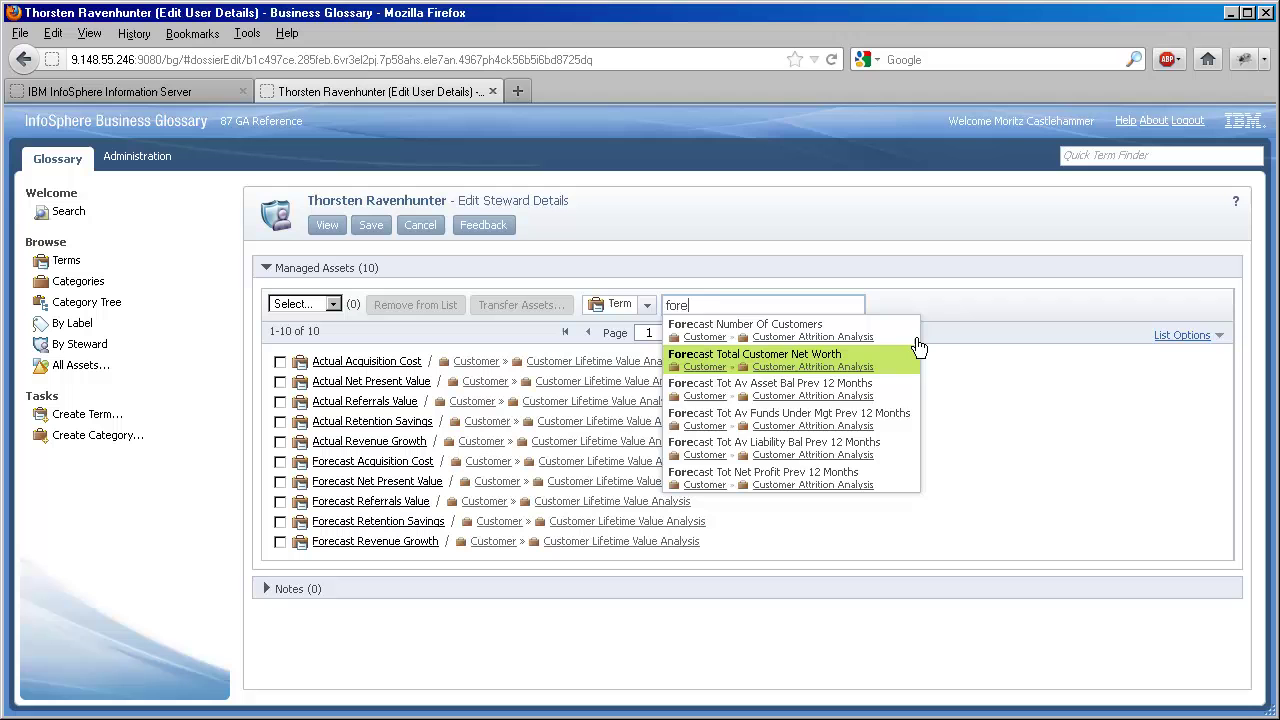
left_click(916, 345)
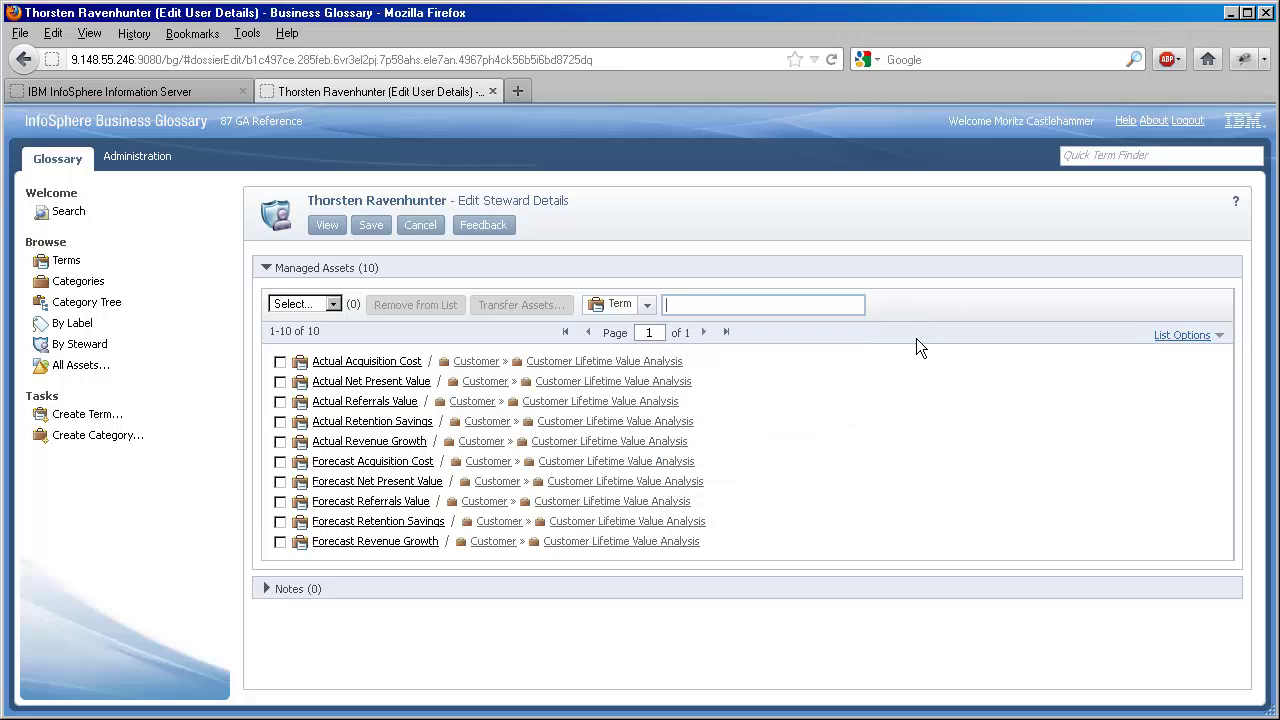
type("fore")
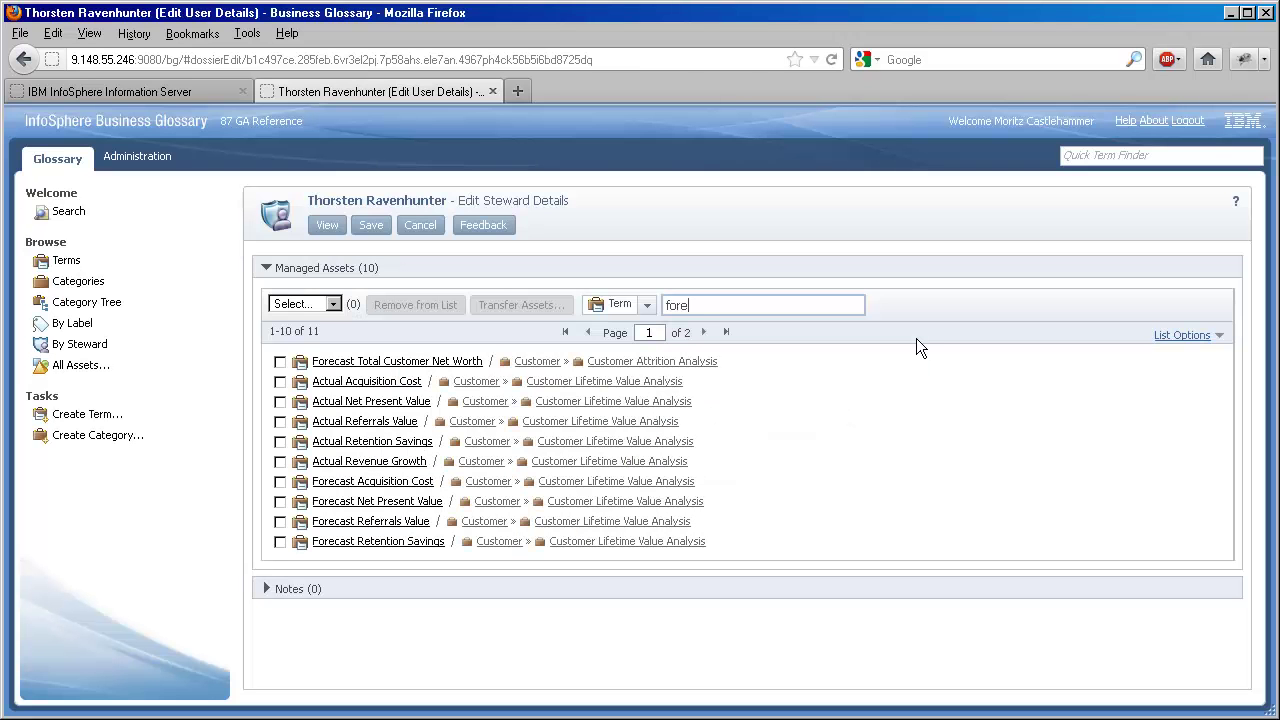
key("Down")
key("Down")
key("Down")
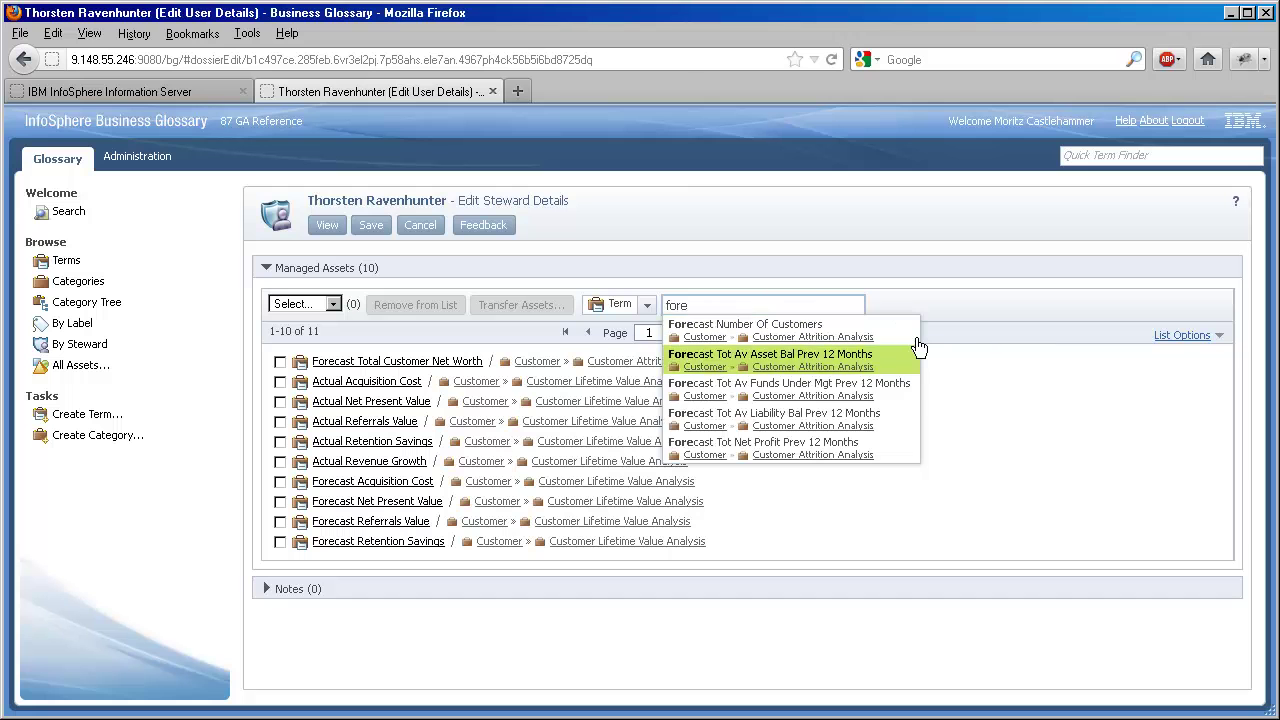
key("Return")
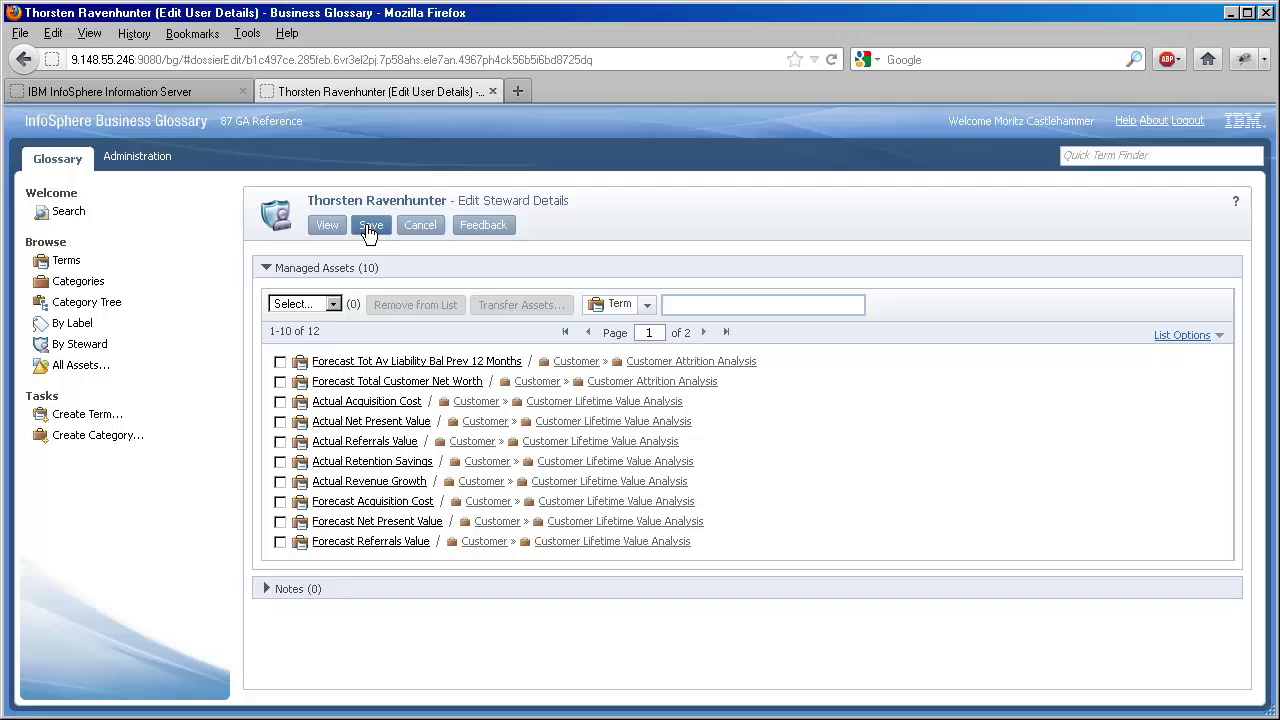
left_click(368, 225)
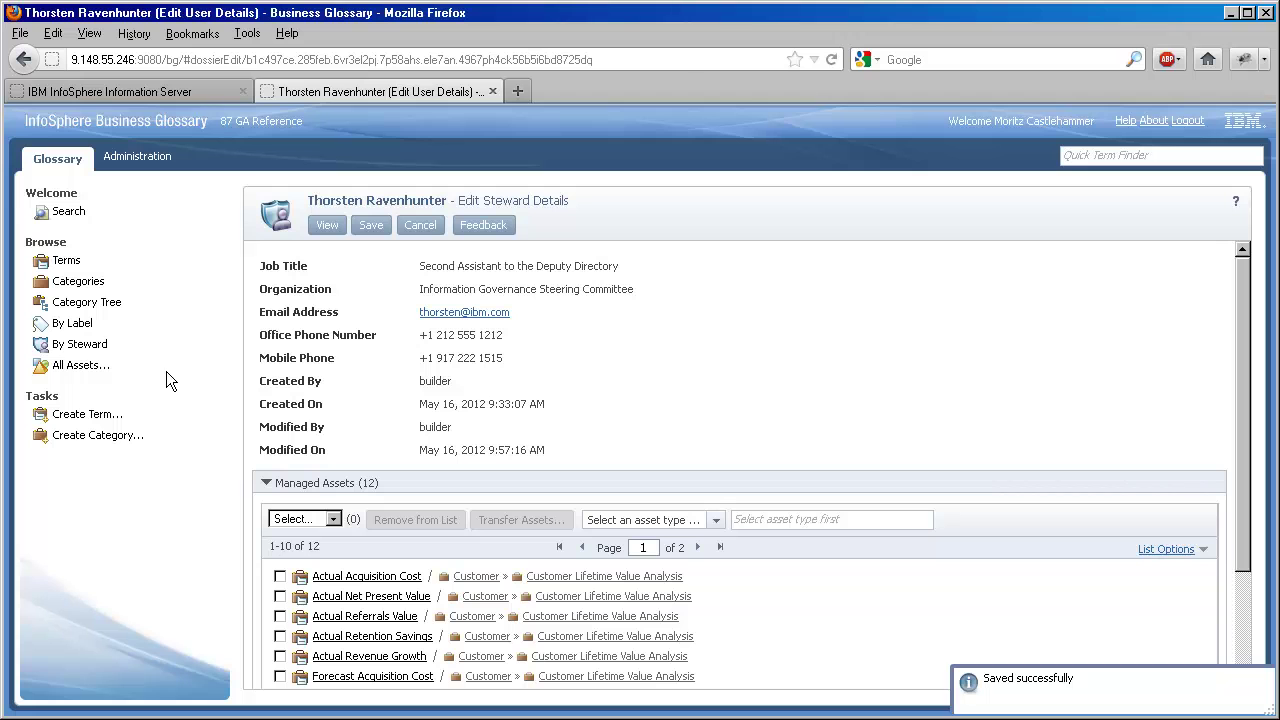
Look up 'forec' in Quick Term Finder to view Forecast Acquisition Cost's steward and Accepted status
left_click(1078, 157)
type("f")
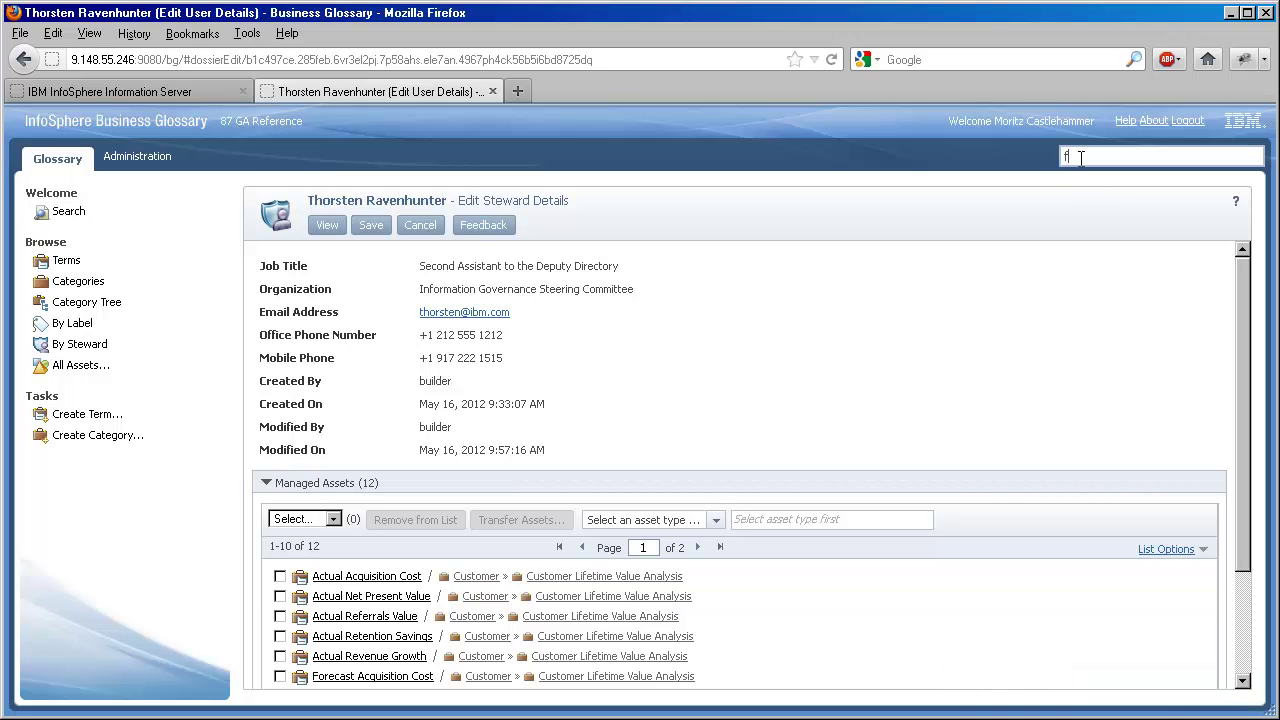
type("orec")
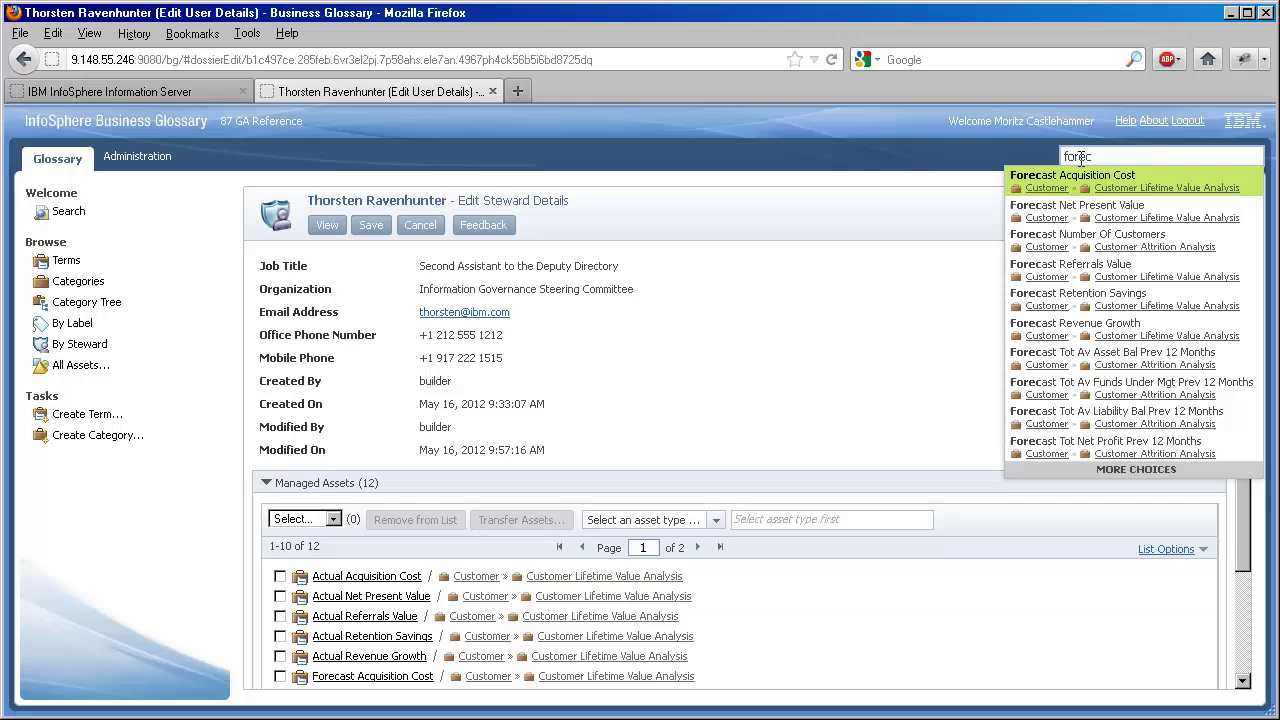
key("Return")
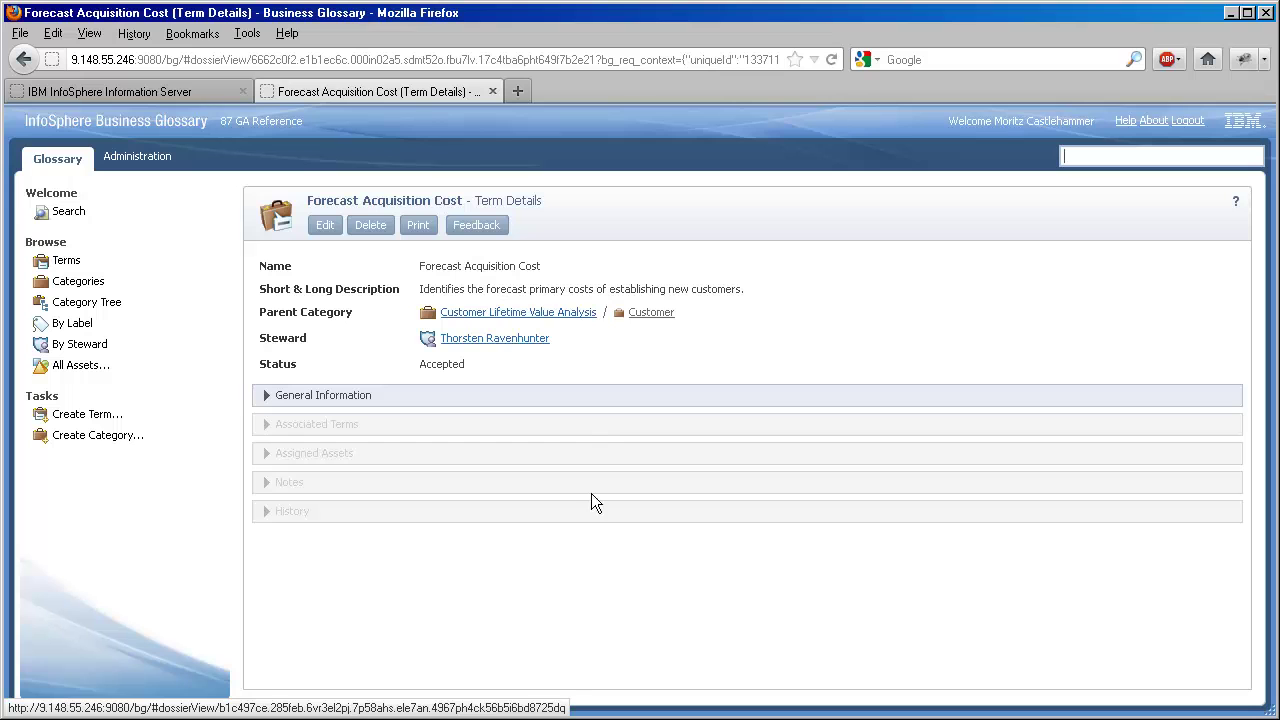
left_click(404, 573)
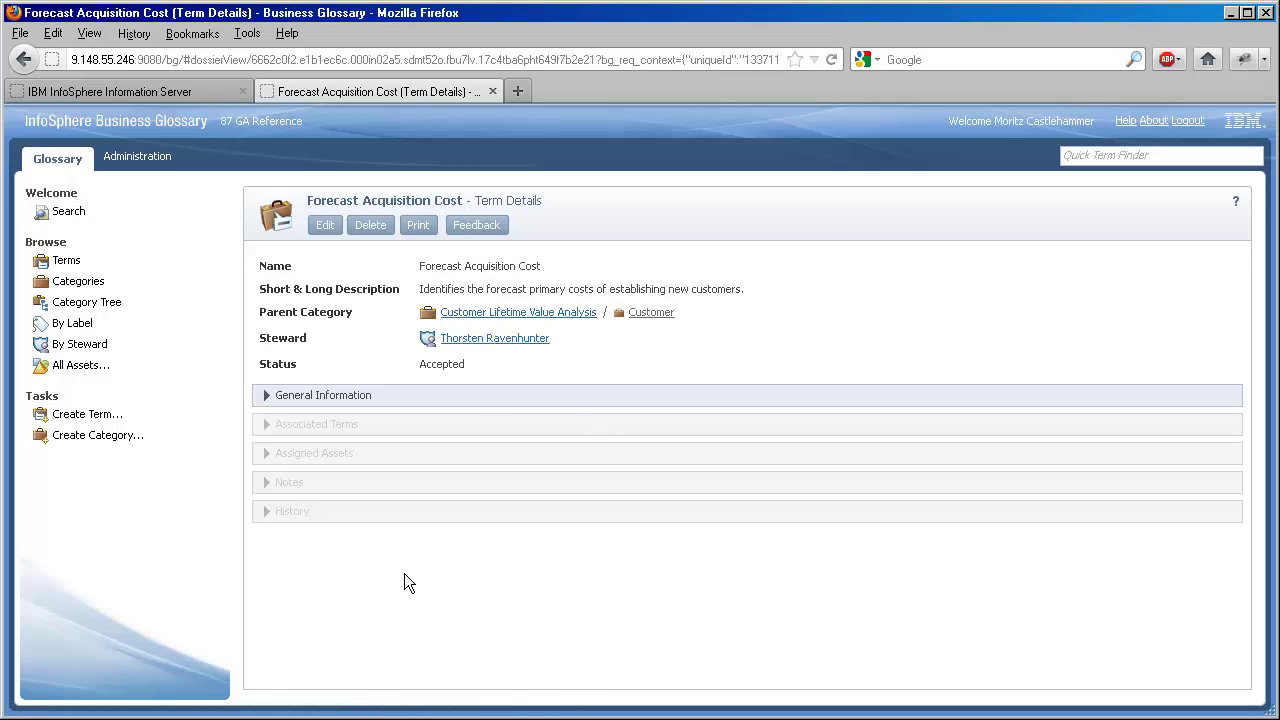
Email feedback on Forecast Acquisition Cost, beginning the Additional Comments with 'Can I ....'
left_click(493, 229)
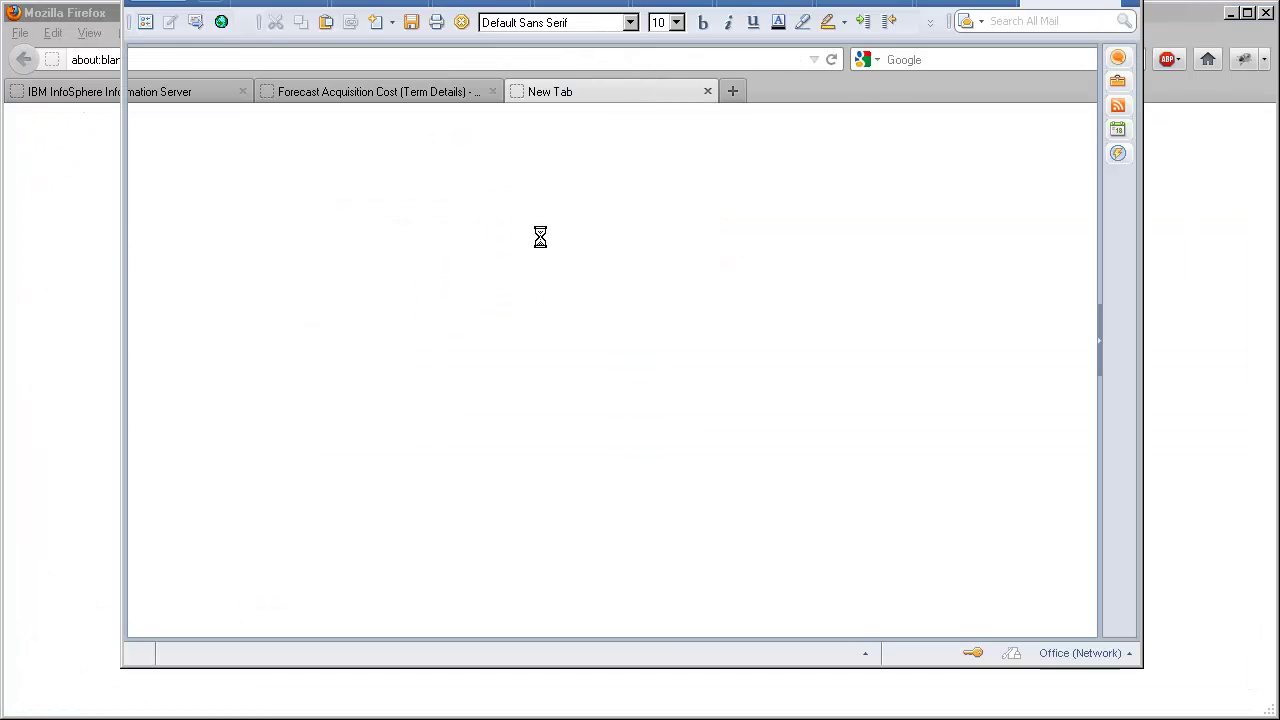
left_click(441, 296)
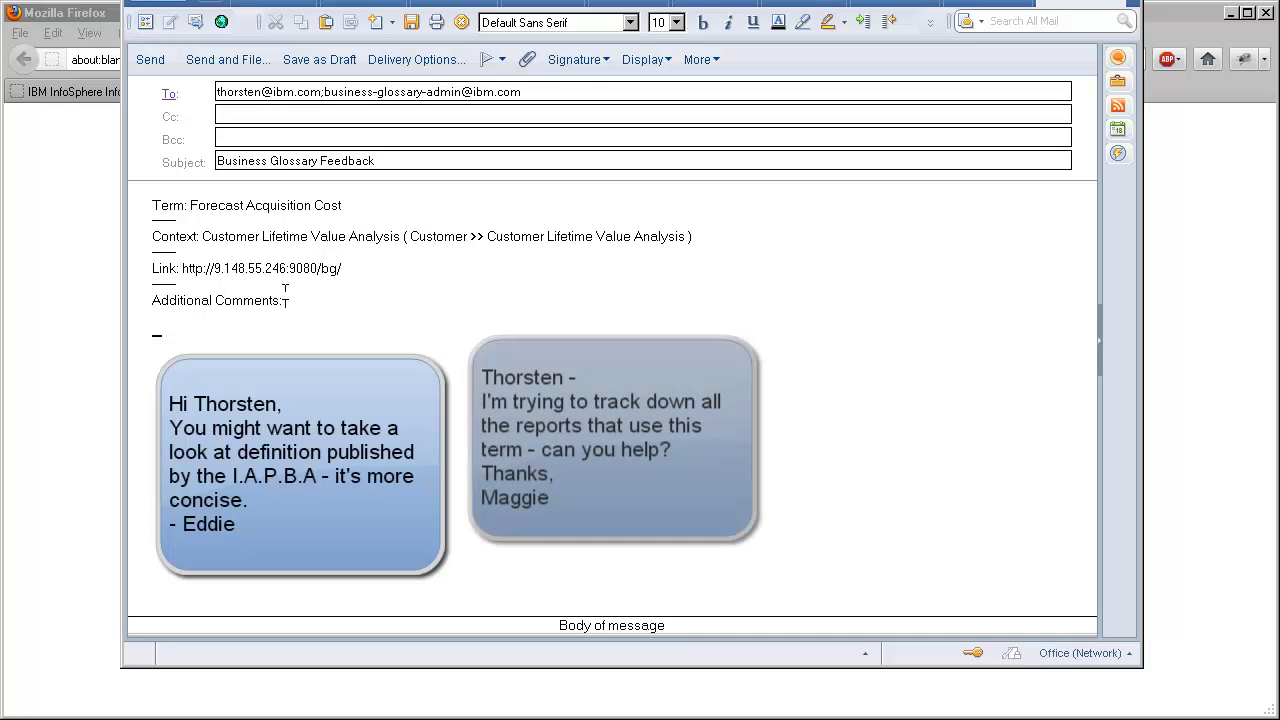
type("Can I ....")
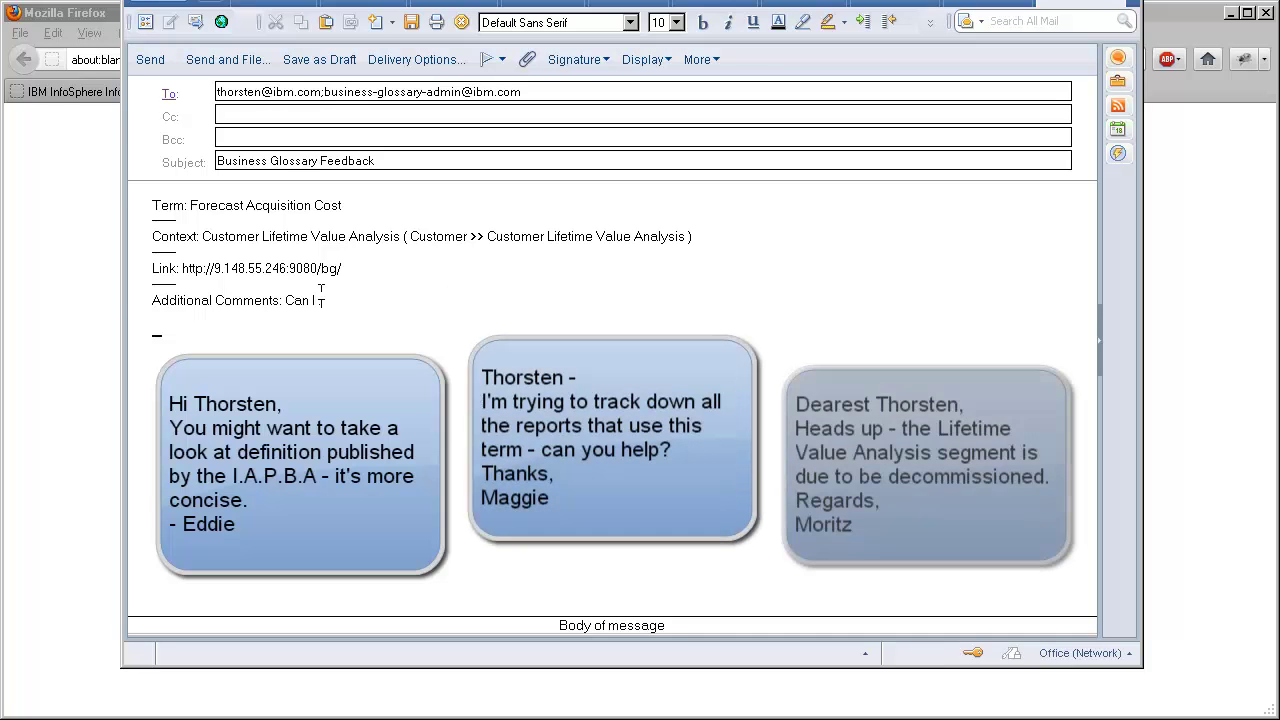